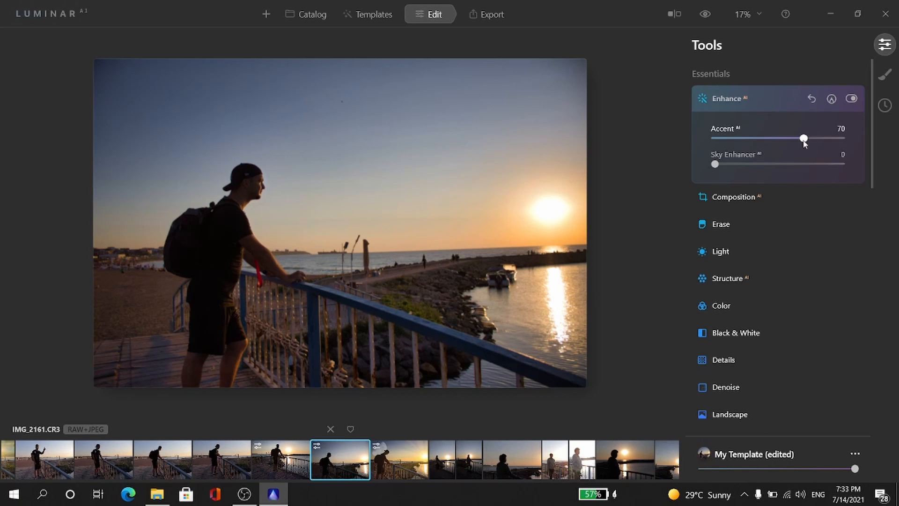
Set the Enhance AI Sky Enhancer amount to 60.
drag(716, 164, 883, 164)
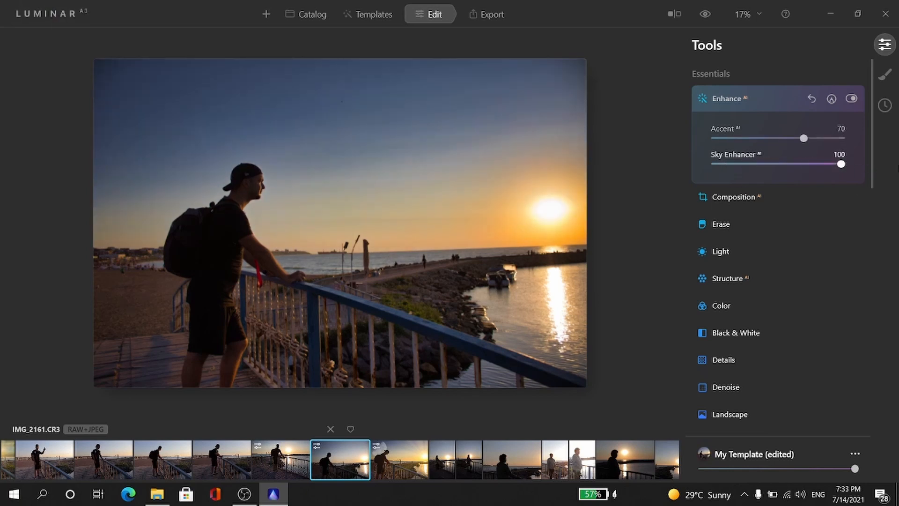
drag(838, 165, 791, 168)
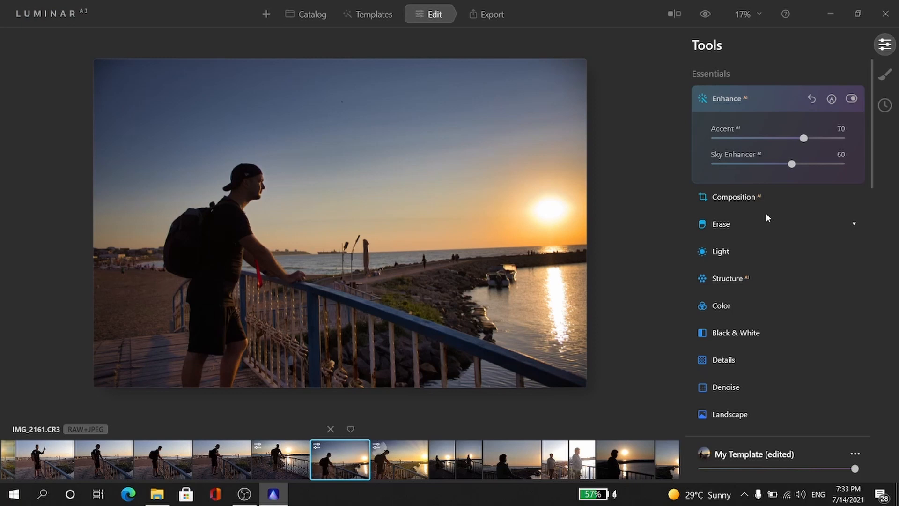
Crop the photo automatically with Composition AI at a 2:3 ratio, and reposition the image so the man and the sun are inside the frame.
click(748, 204)
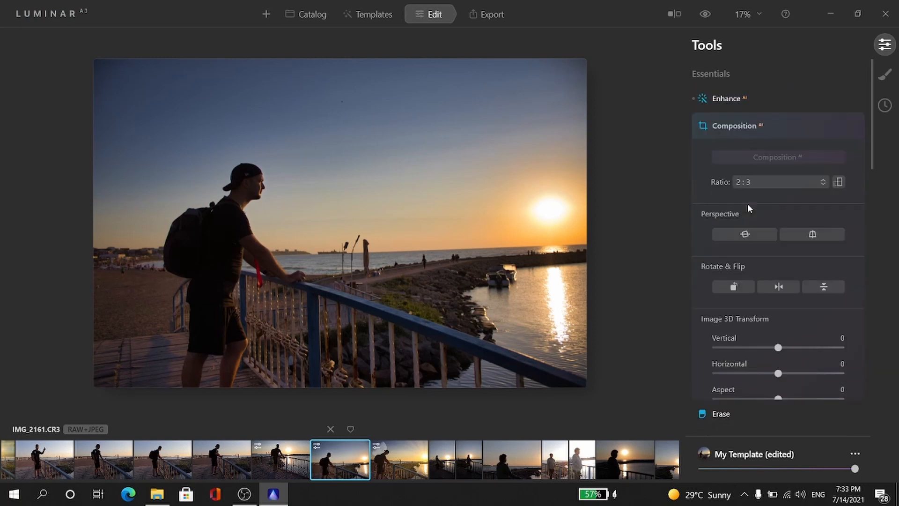
click(777, 155)
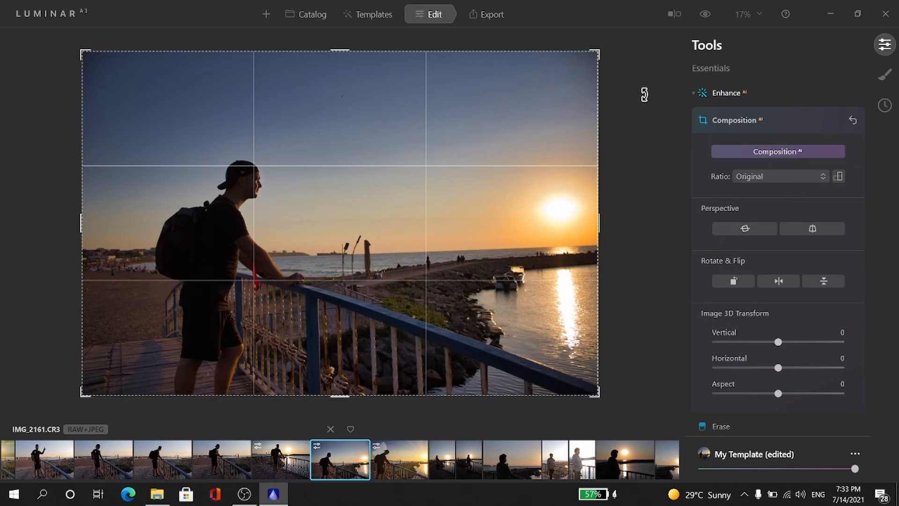
click(776, 154)
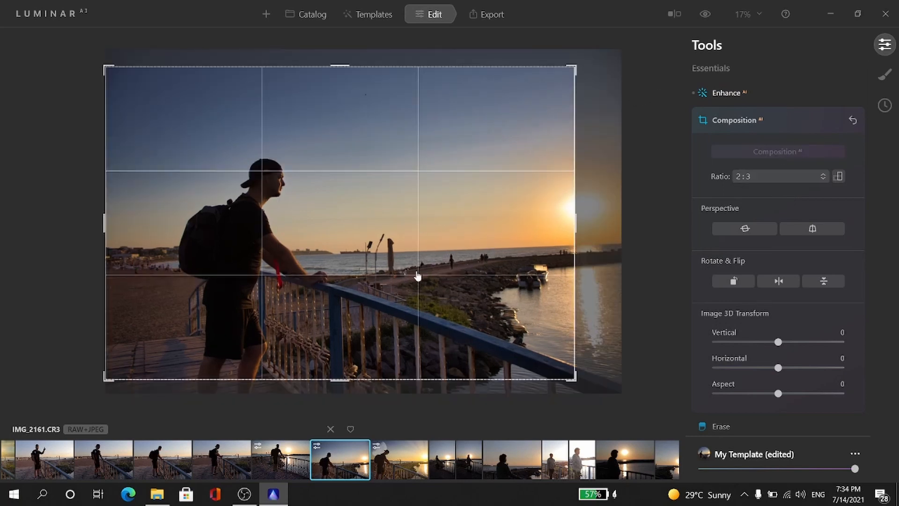
drag(382, 267, 337, 259)
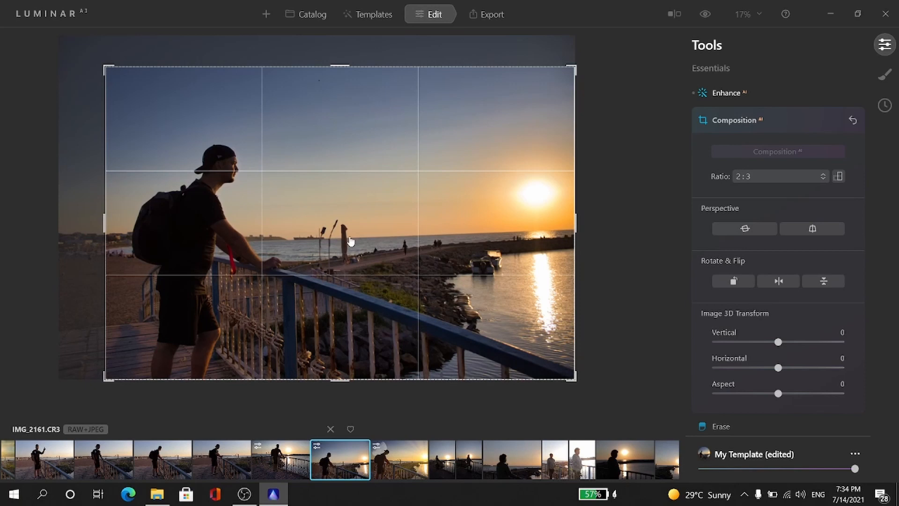
drag(439, 196, 369, 187)
Rotate the photo slightly clockwise inside the crop frame to level the sea horizon, and apply the crop.
mouse_move(210, 216)
mouse_down()
mouse_move(226, 224)
mouse_move(219, 218)
mouse_up()
drag(590, 50, 596, 53)
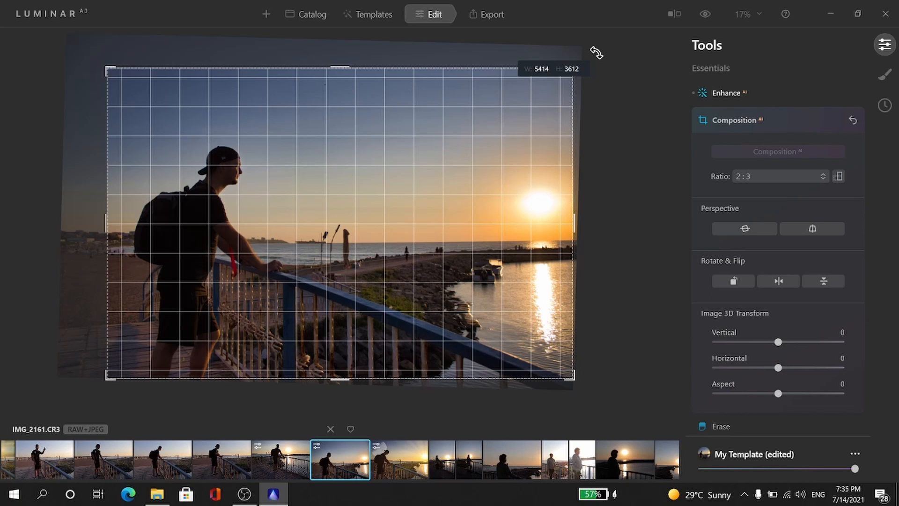
drag(597, 53, 595, 52)
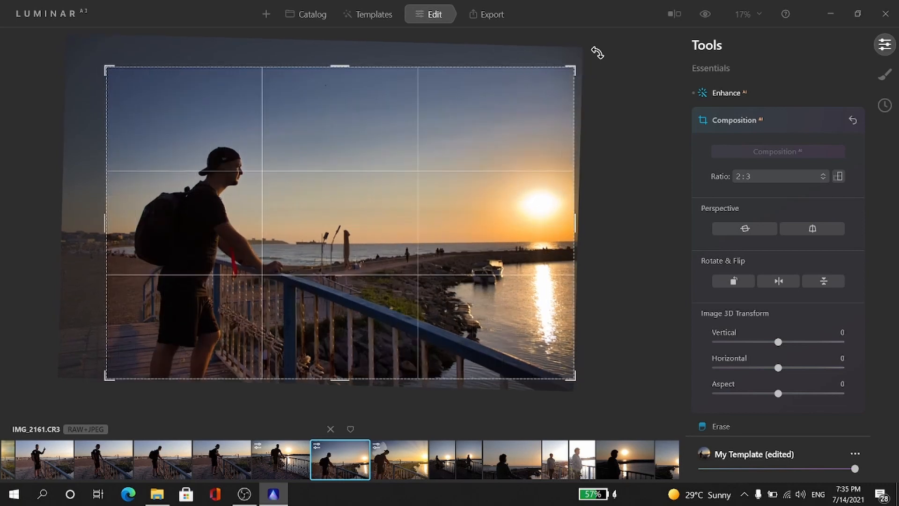
click(708, 94)
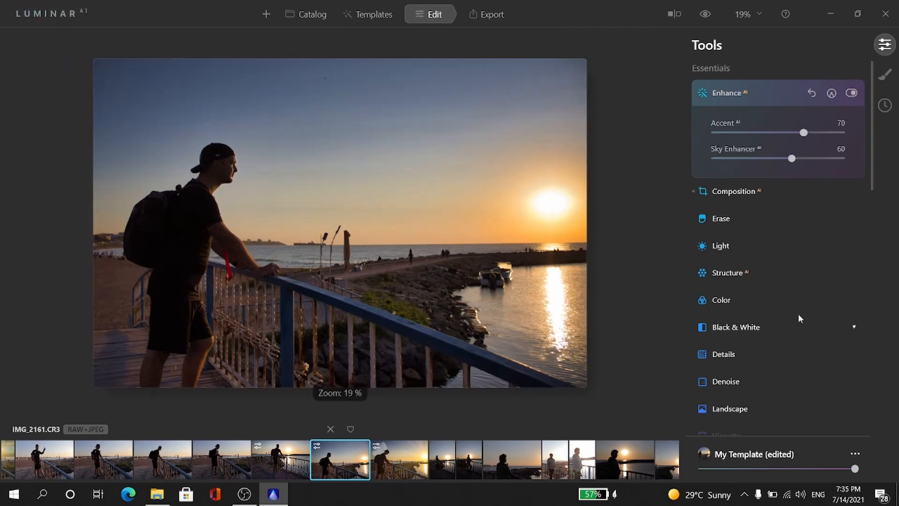
Shape the Light tool's master curve into a gentle S by slightly lowering a shadow point and raising a highlight point.
click(723, 247)
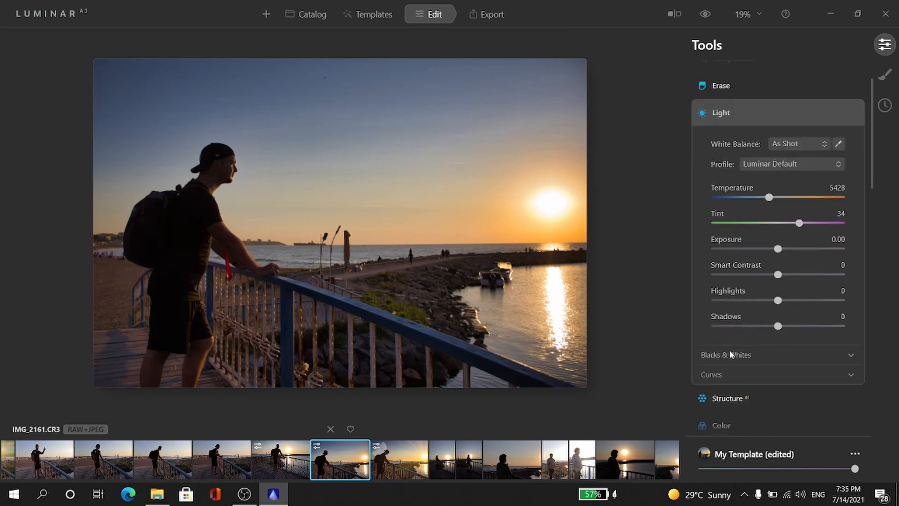
click(715, 374)
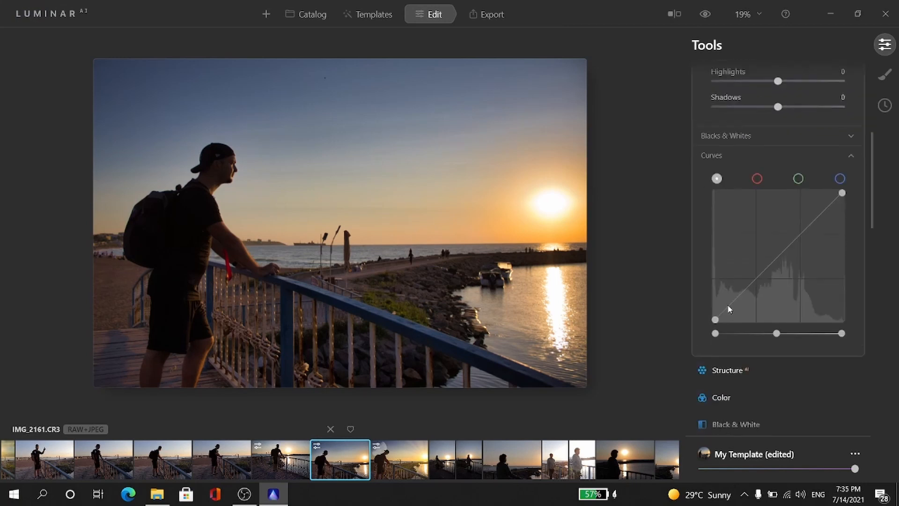
click(752, 282)
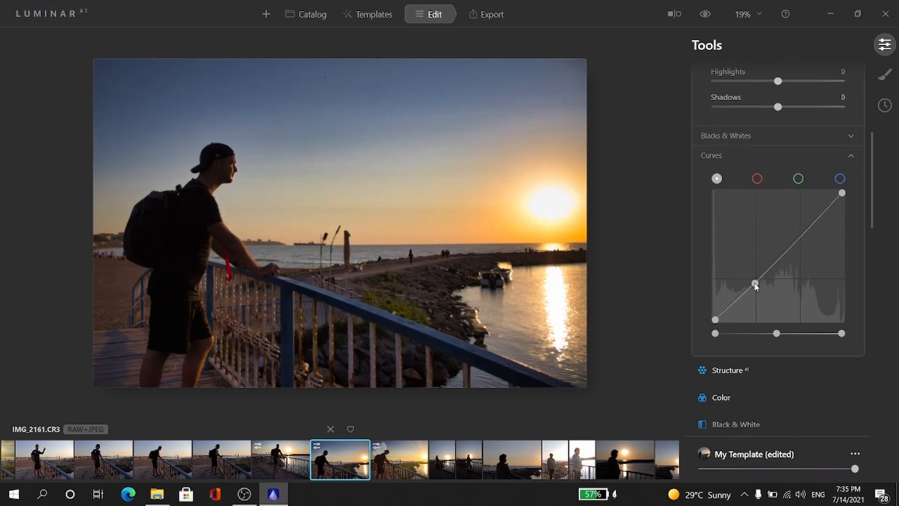
click(801, 233)
drag(800, 236, 800, 231)
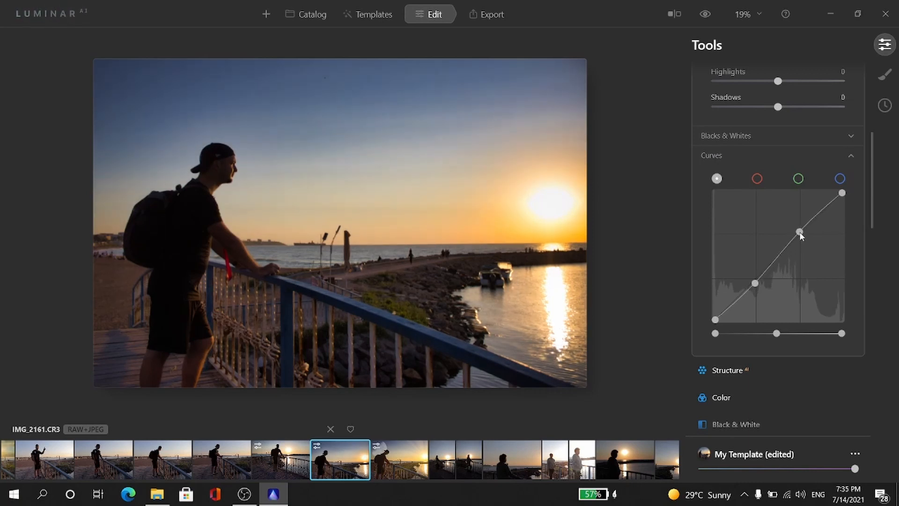
Set the Structure AI Amount to 30 and Boost to 20.
click(723, 371)
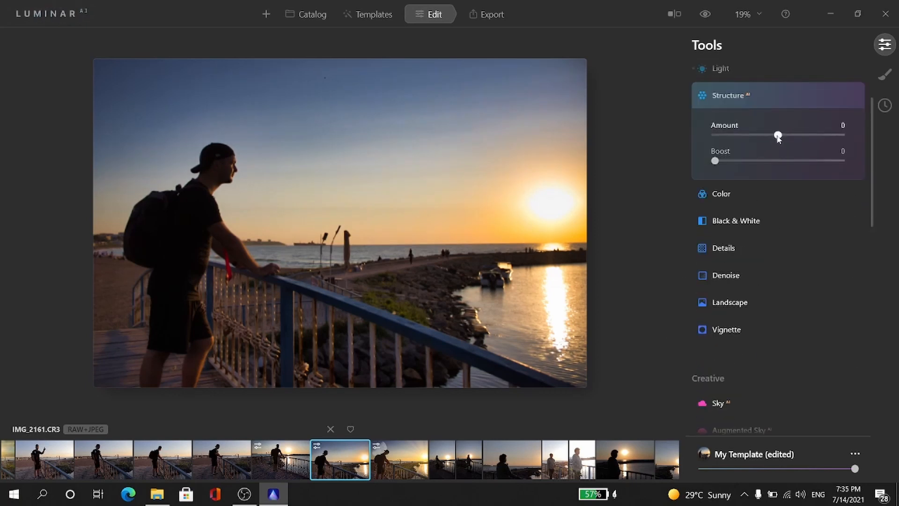
drag(789, 136, 840, 137)
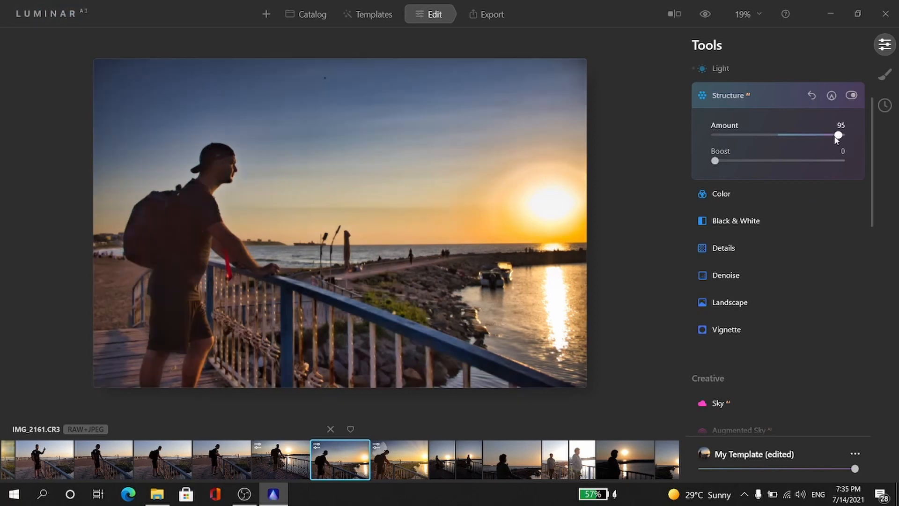
drag(829, 137, 796, 136)
drag(732, 159, 797, 162)
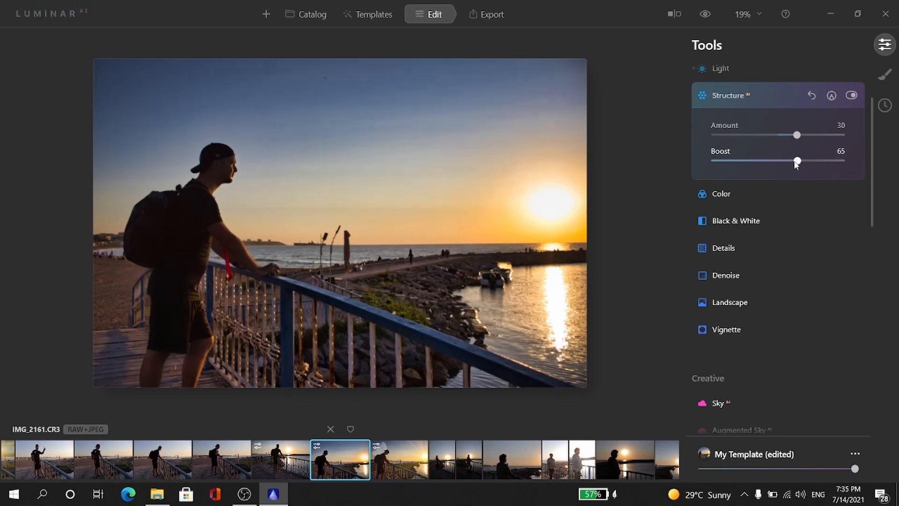
click(751, 161)
drag(750, 161, 741, 161)
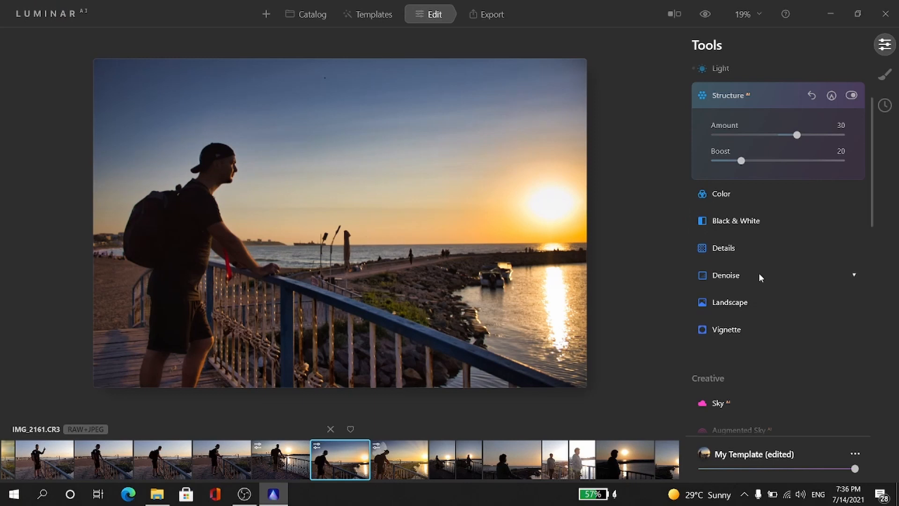
Set the photo's color Vibrance to 10.
click(727, 200)
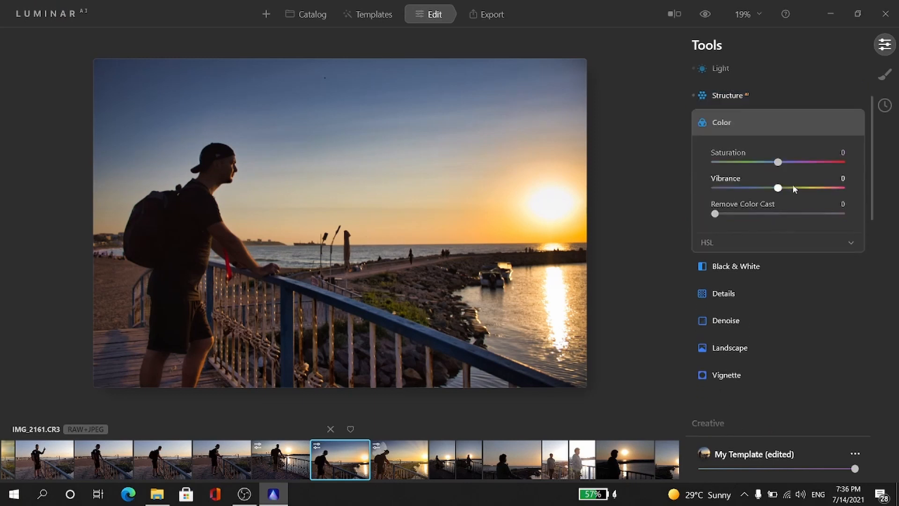
drag(792, 187, 785, 188)
drag(786, 190, 785, 189)
click(727, 296)
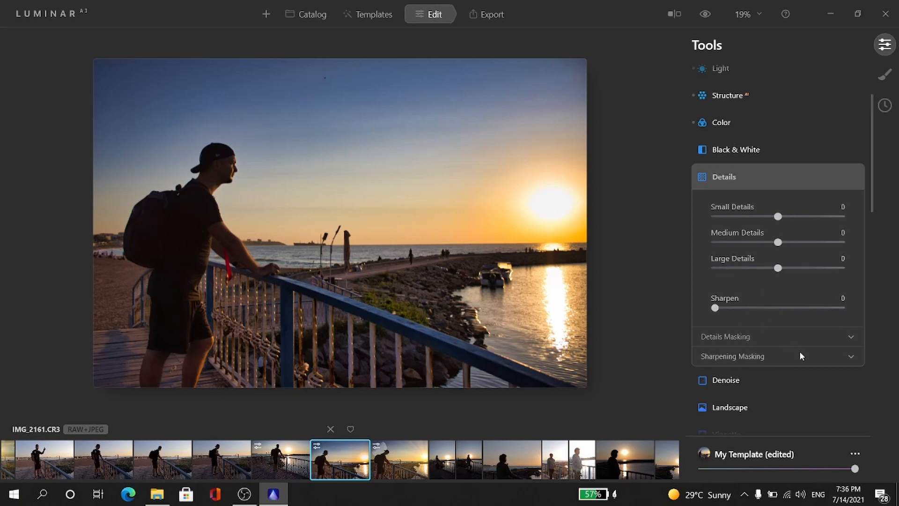
scroll(799, 346, down, 3)
scroll(745, 252, up, 2)
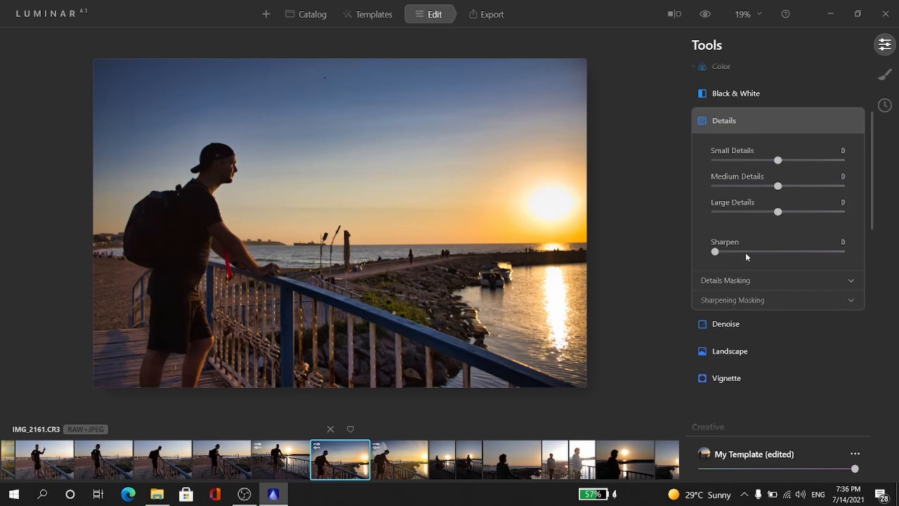
Adjust the Color tool's HSL hues, setting Blue to -31 and Yellow to -15 and raising Orange slightly.
click(721, 95)
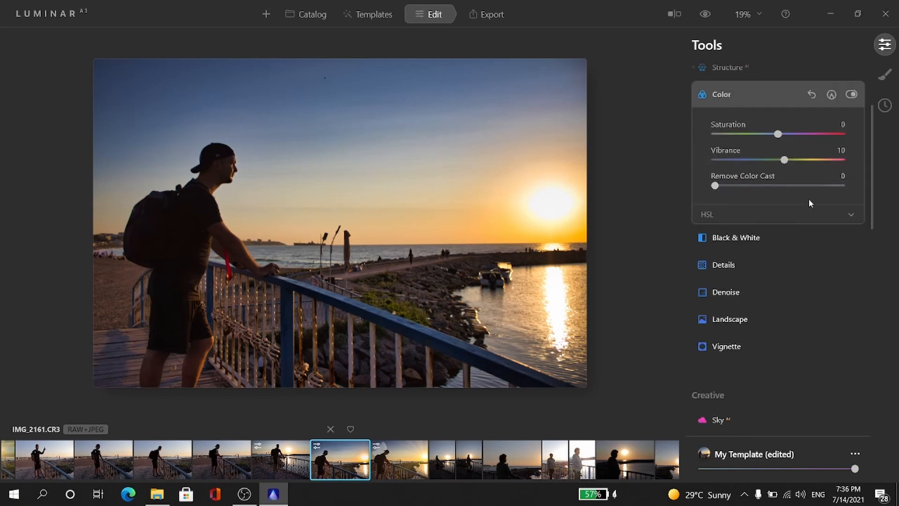
click(739, 215)
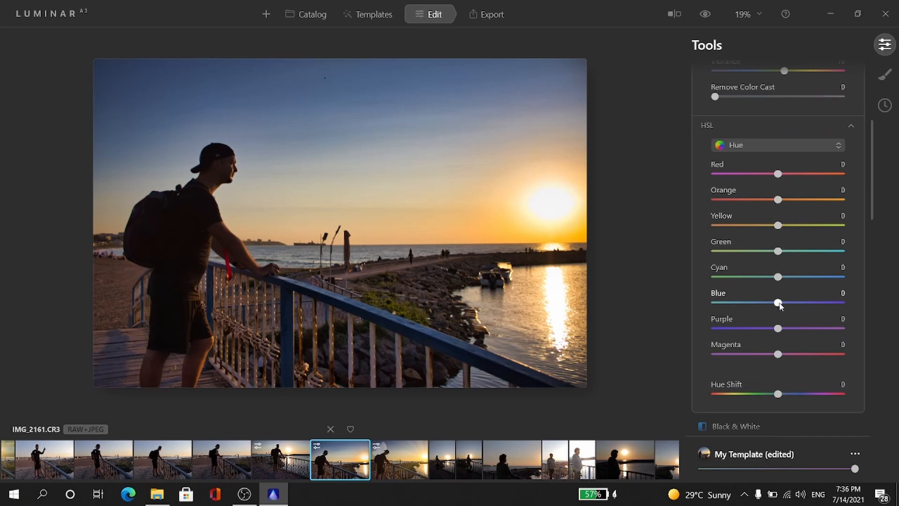
drag(778, 303, 761, 305)
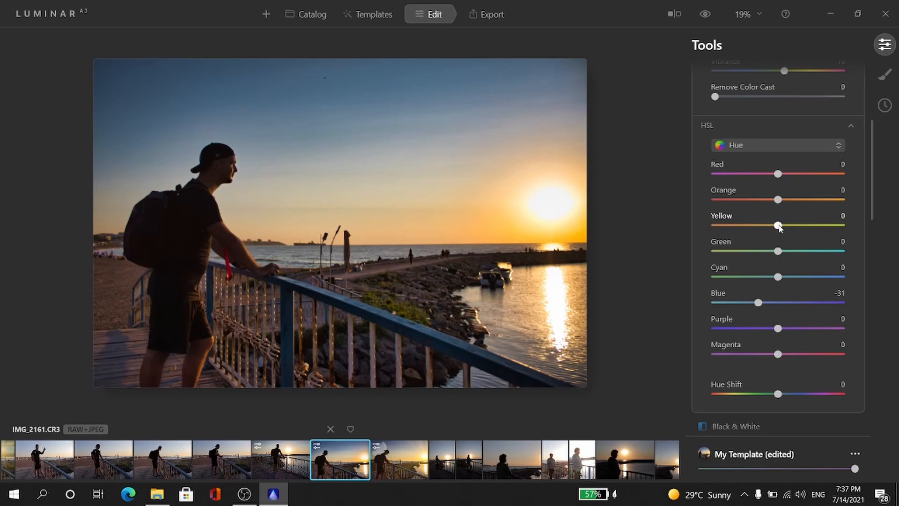
drag(779, 227, 770, 227)
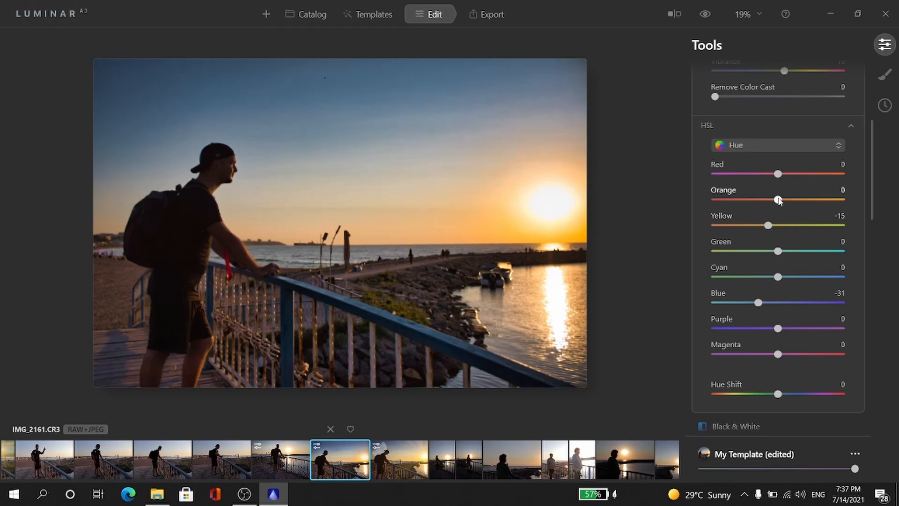
drag(780, 200, 787, 202)
Set the Green saturation to -100 in the HSL color settings.
click(779, 146)
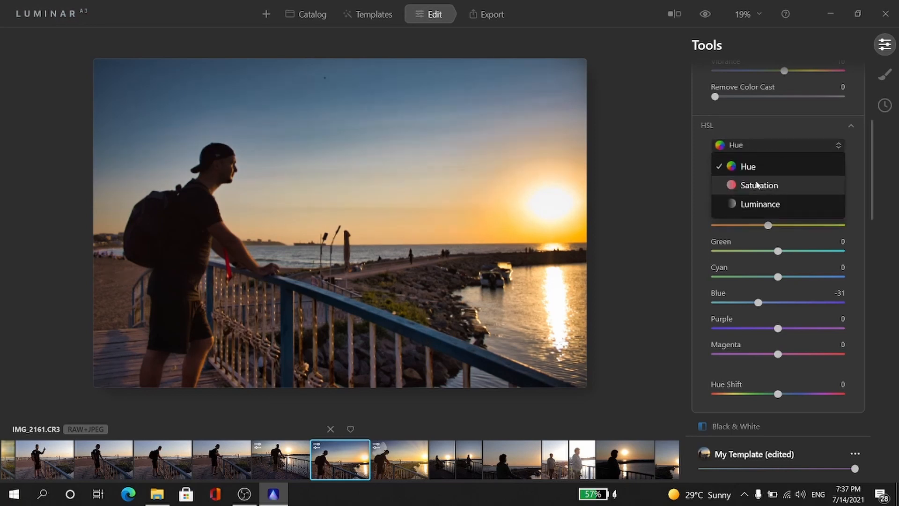
click(758, 185)
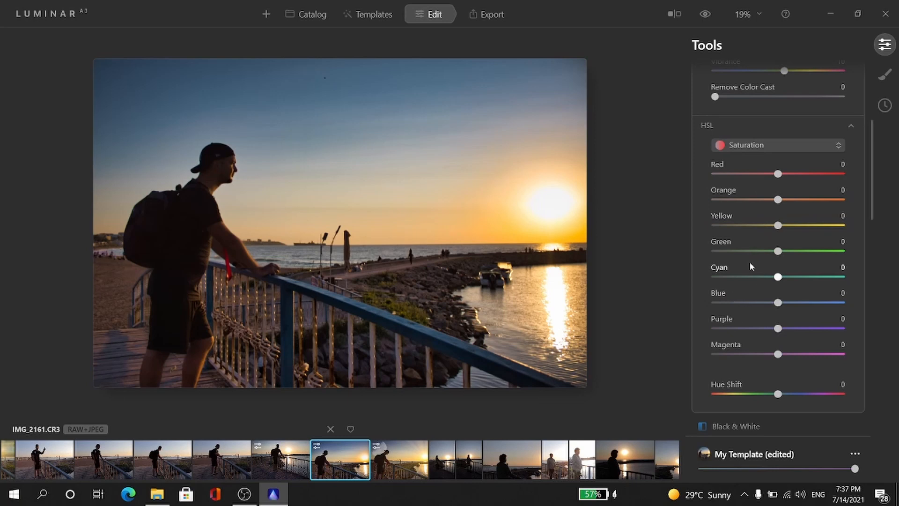
drag(743, 253, 689, 255)
Set the Landscape tool's Golden Hour to 30 and Dehaze to 10.
scroll(737, 281, down, 3)
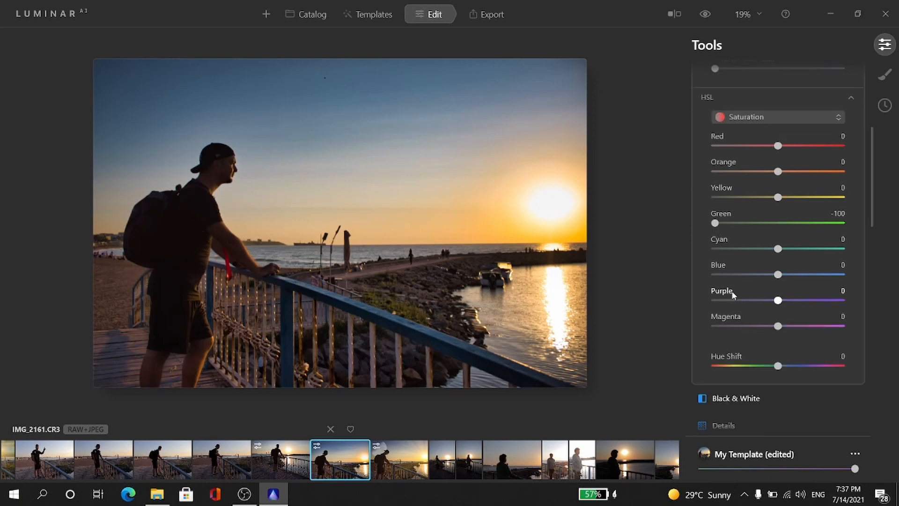
scroll(744, 288, down, 5)
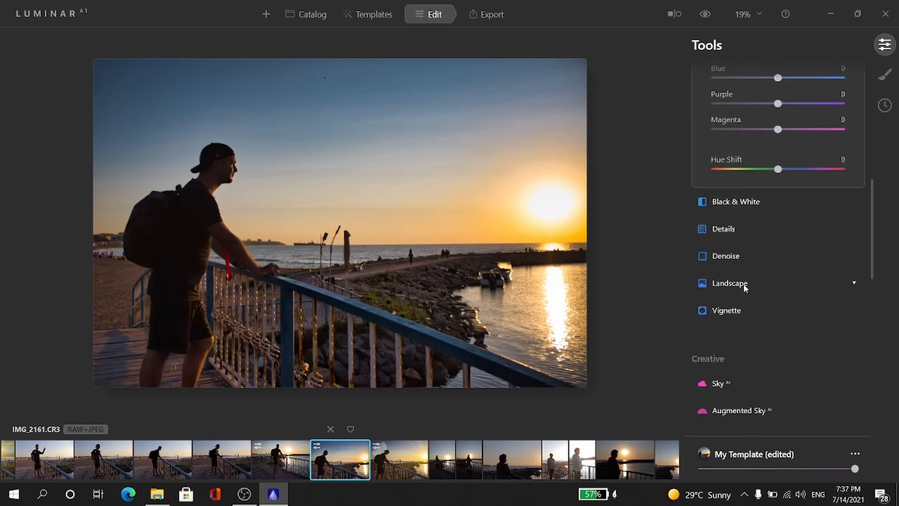
click(744, 284)
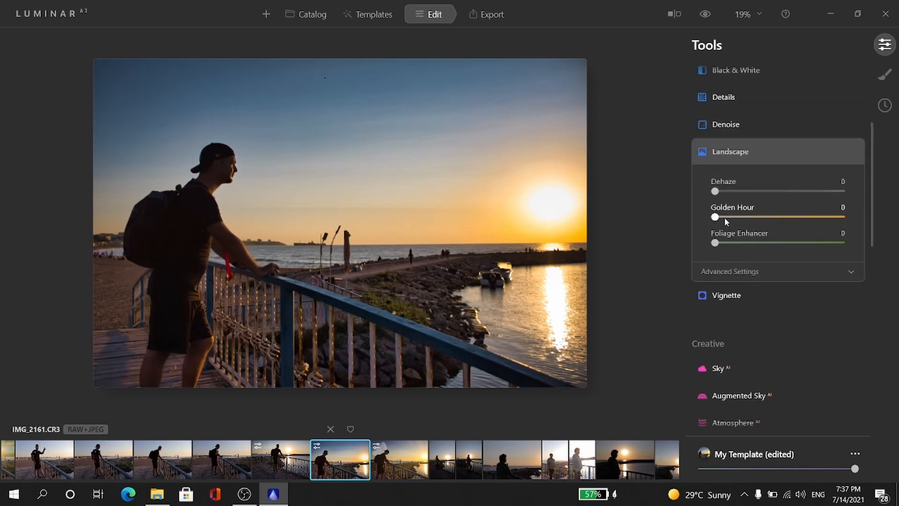
drag(720, 218, 751, 229)
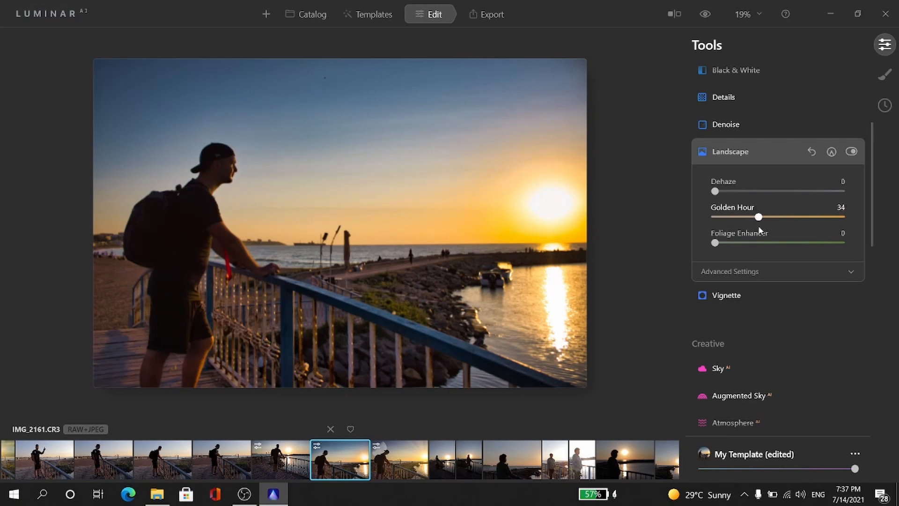
drag(761, 230, 754, 229)
mouse_move(726, 192)
mouse_down()
mouse_move(766, 192)
mouse_move(701, 190)
mouse_move(732, 201)
mouse_up()
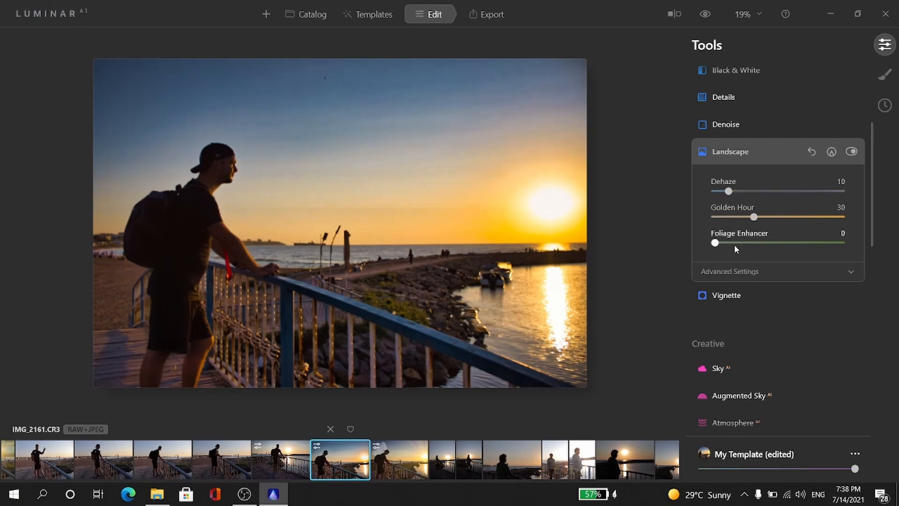
Try replacing the photo's sky with Sunset 2 from the Sunset category of the Sky AI tool.
scroll(768, 335, down, 1)
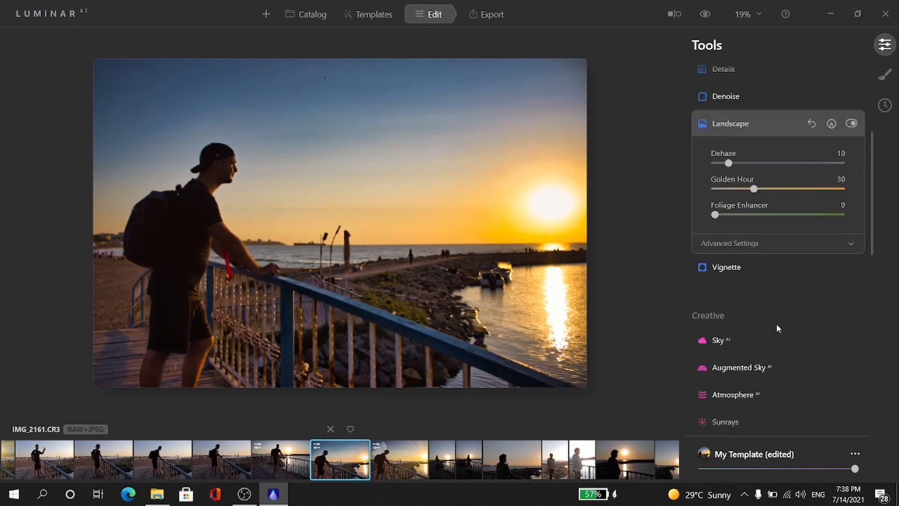
scroll(750, 299, down, 3)
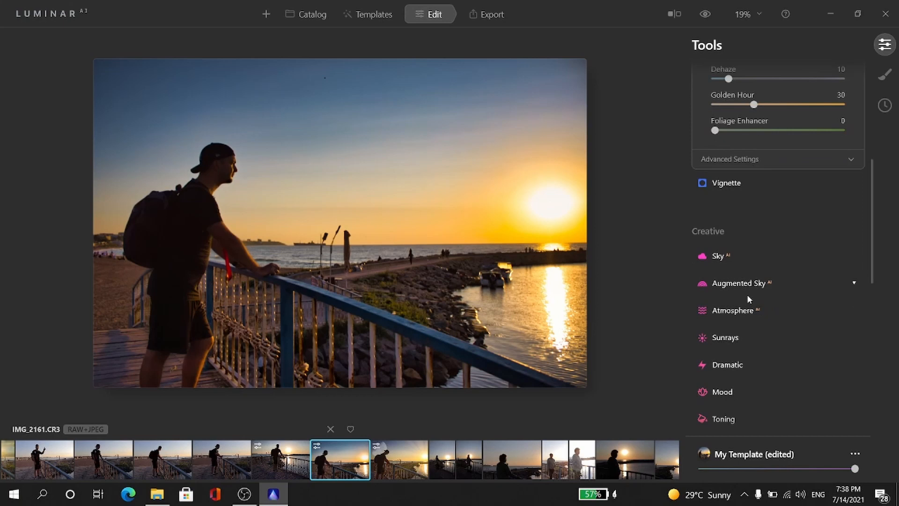
click(731, 261)
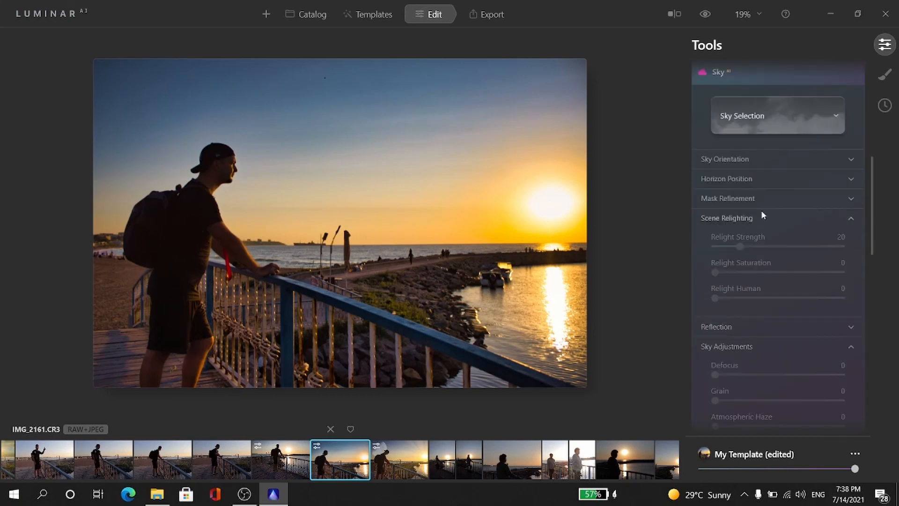
click(834, 117)
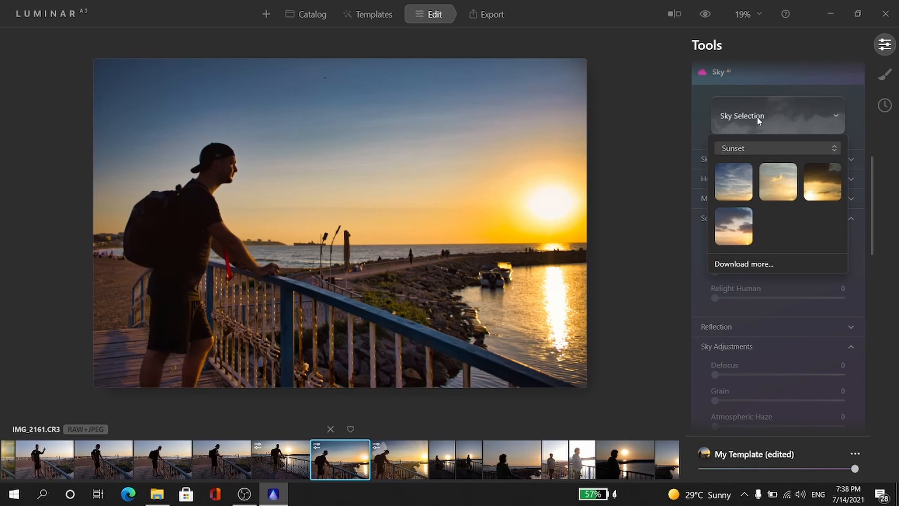
click(751, 148)
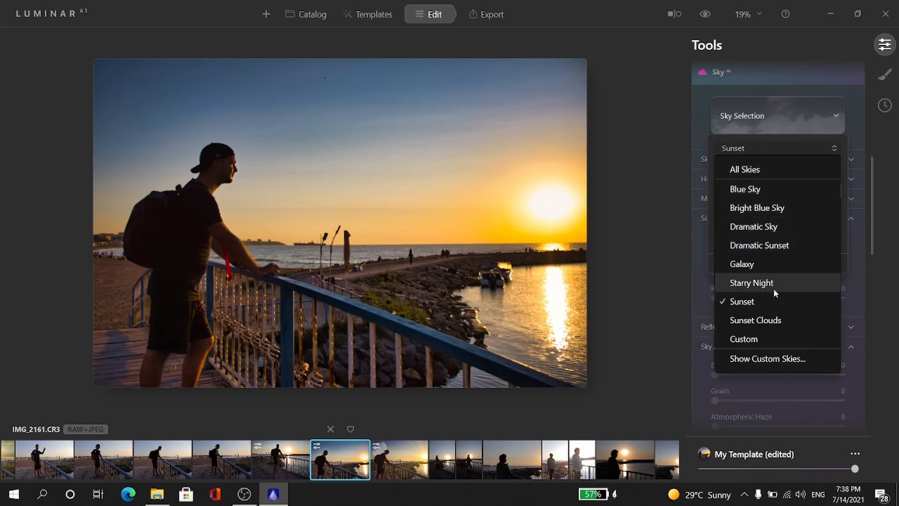
click(827, 147)
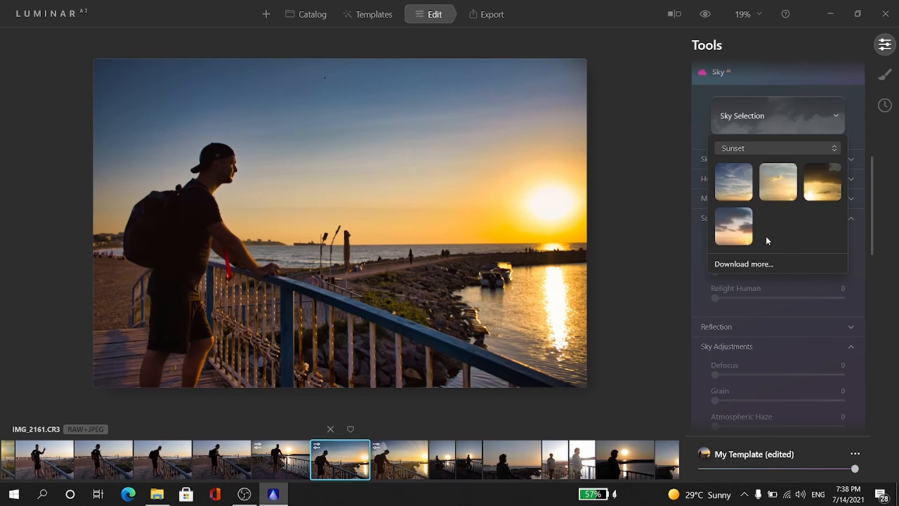
click(765, 196)
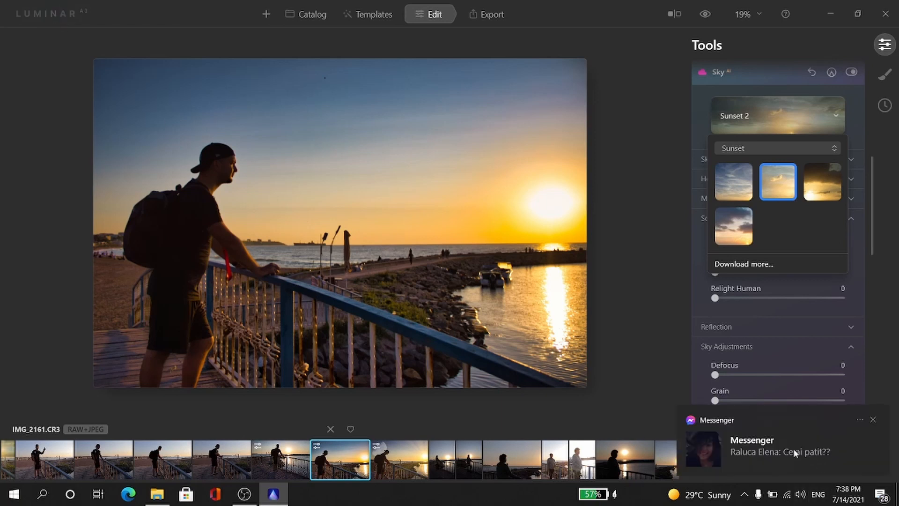
click(794, 449)
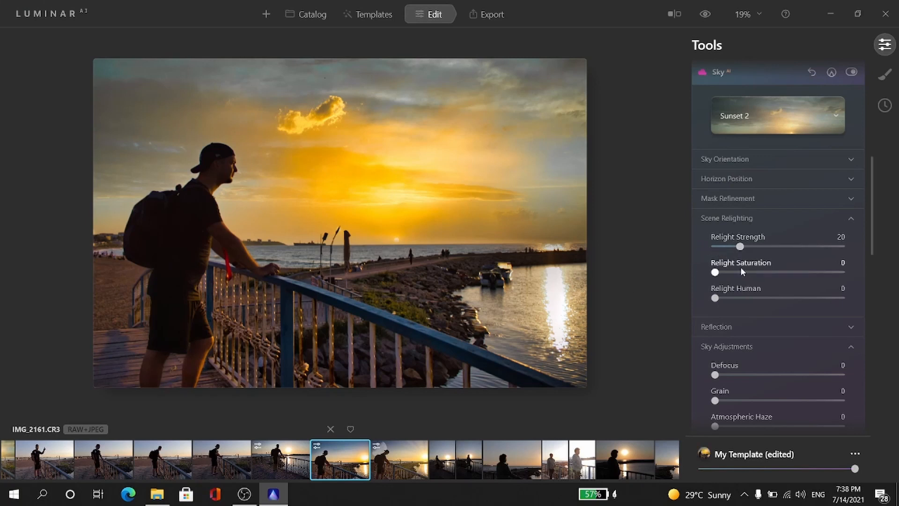
Set the replaced sky's Relight Strength to 86, Relight Saturation to 82, Relight Human to 75 and Reflection Amount to 100.
drag(781, 246, 825, 248)
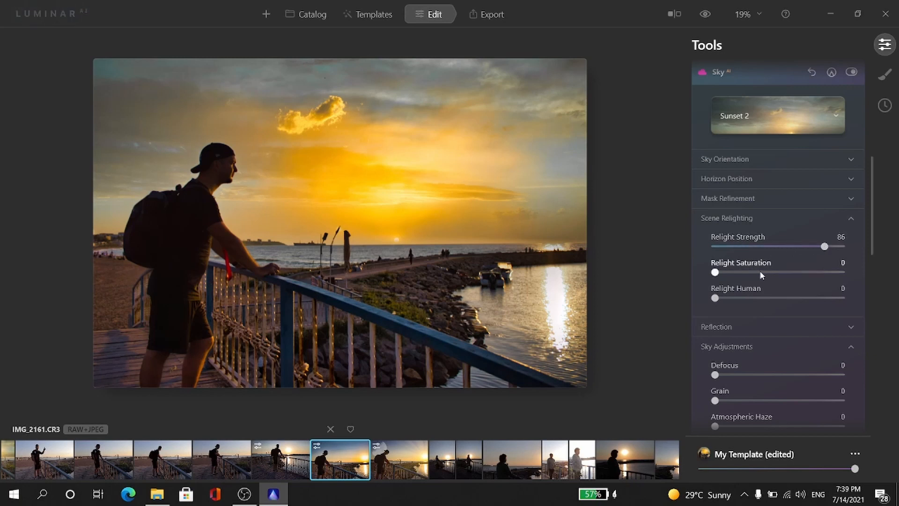
drag(768, 273, 811, 304)
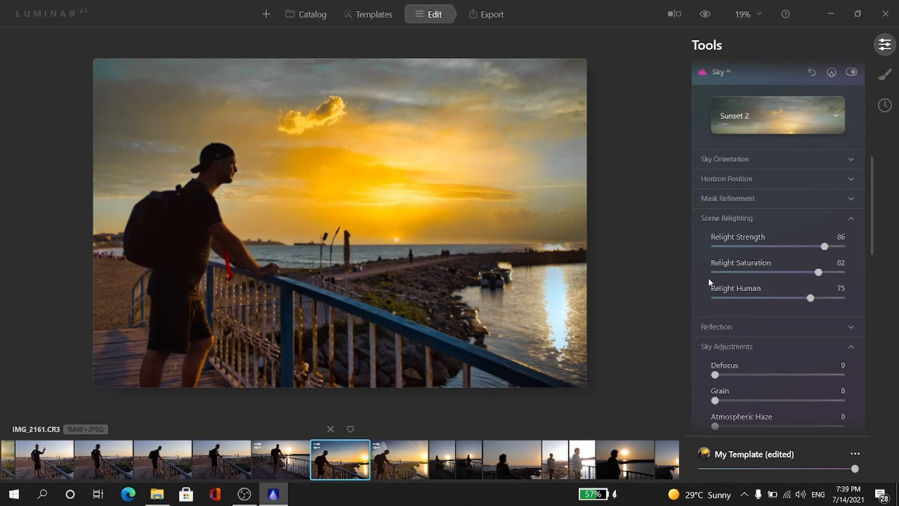
click(815, 325)
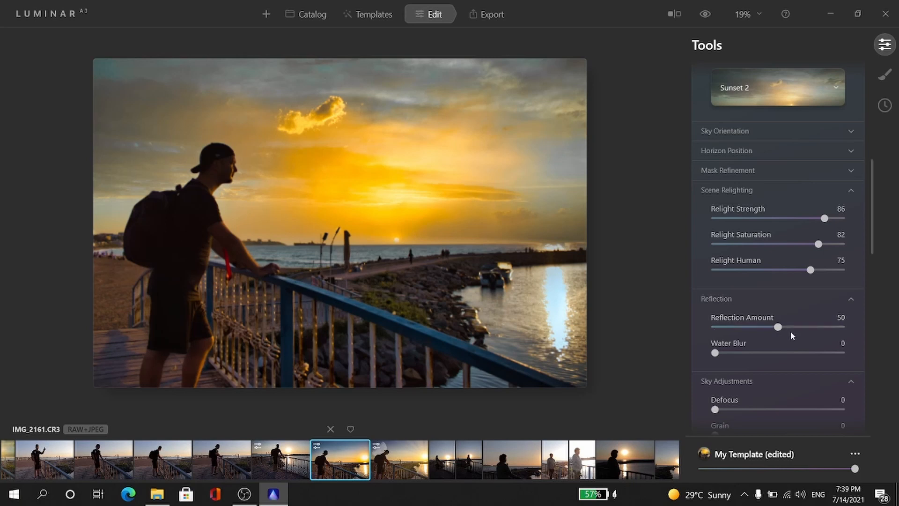
drag(808, 328, 844, 327)
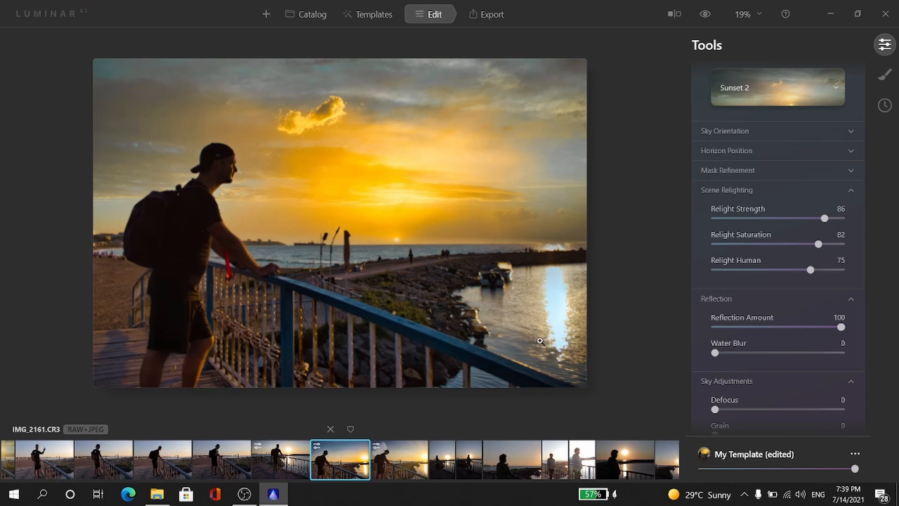
Look over the remaining Sky AI adjustments and switch off the Sunset 2 sky replacement.
scroll(828, 317, down, 1)
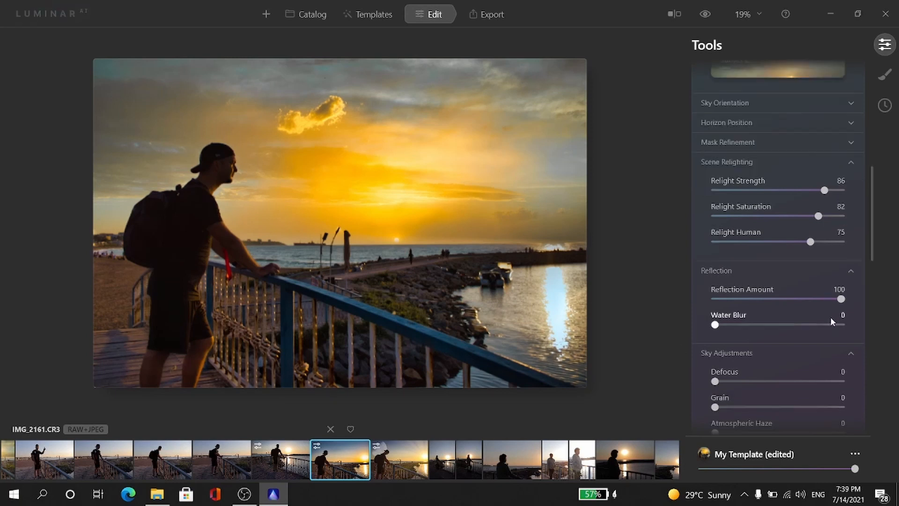
scroll(826, 317, down, 3)
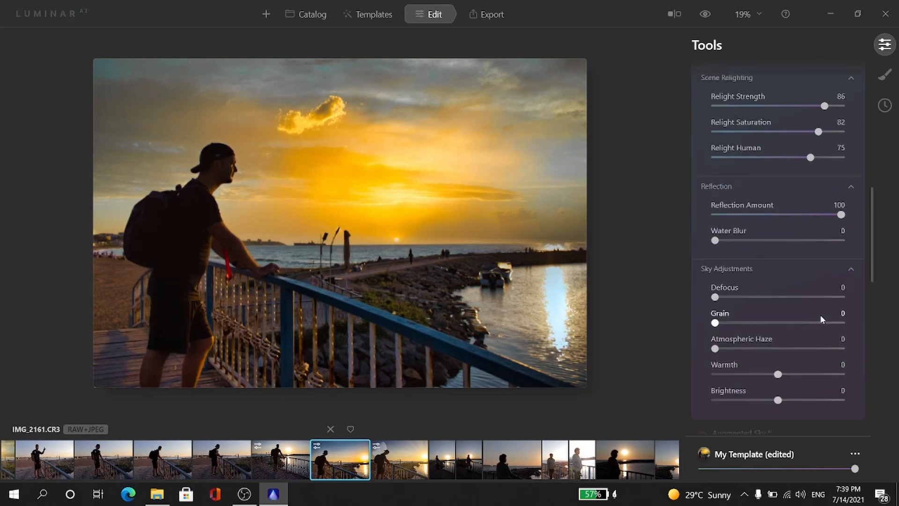
scroll(820, 315, down, 5)
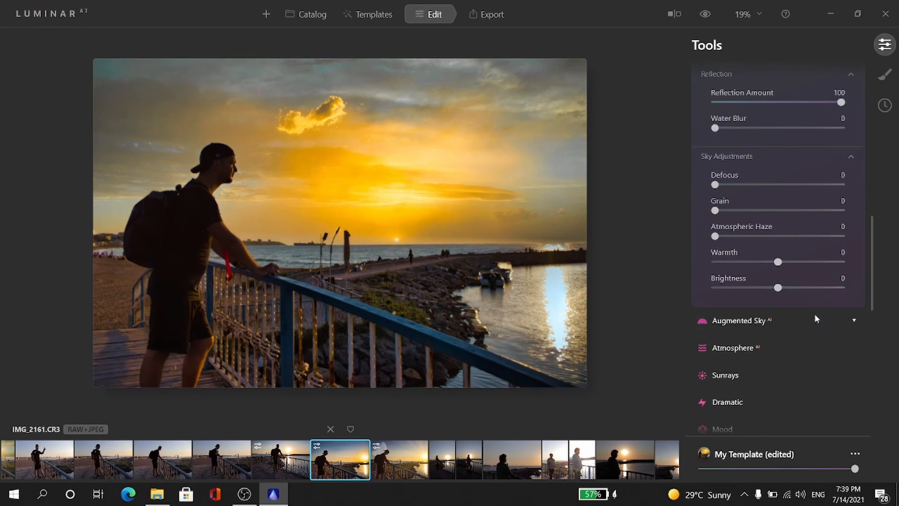
scroll(776, 253, up, 13)
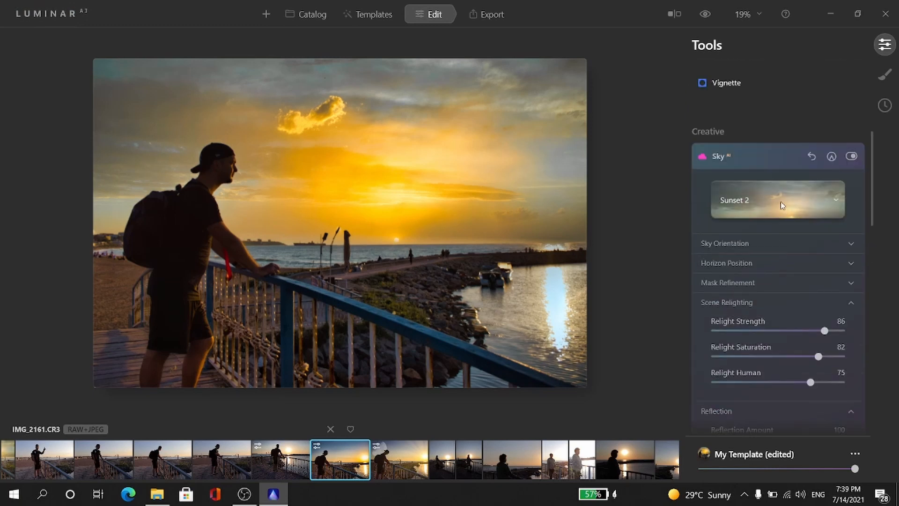
click(810, 205)
click(847, 157)
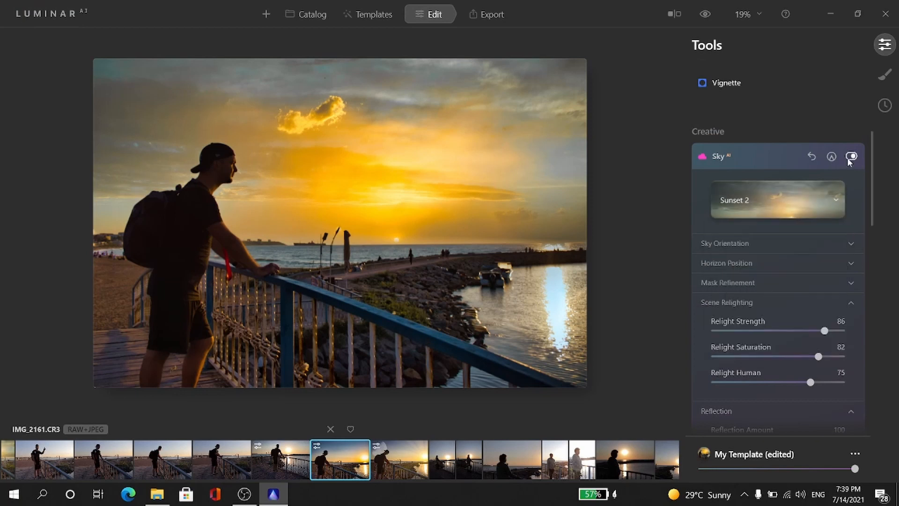
click(851, 156)
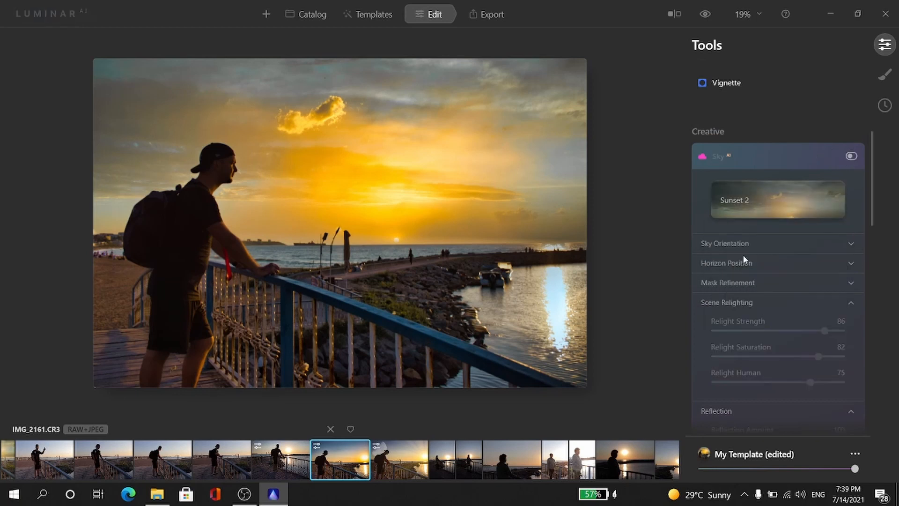
Place the Sunrays tool's sun center on the real sun above the horizon.
scroll(744, 272, down, 5)
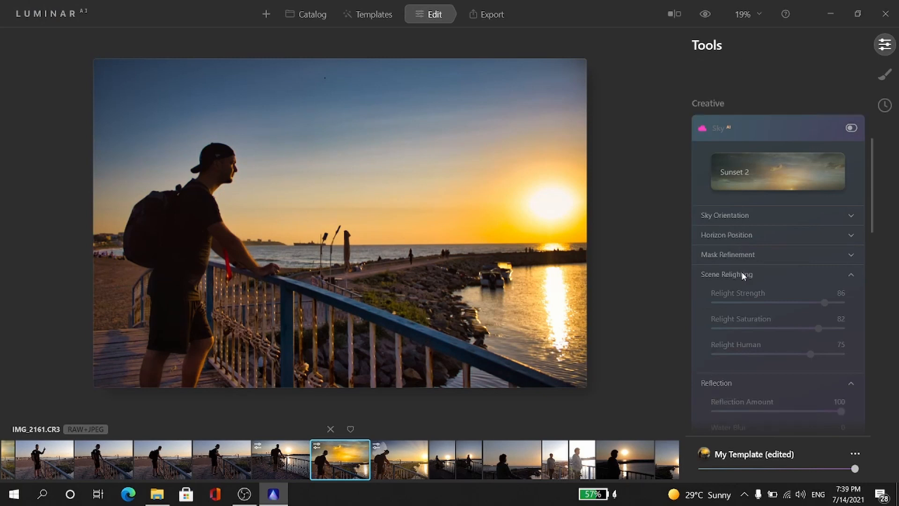
scroll(751, 268, down, 5)
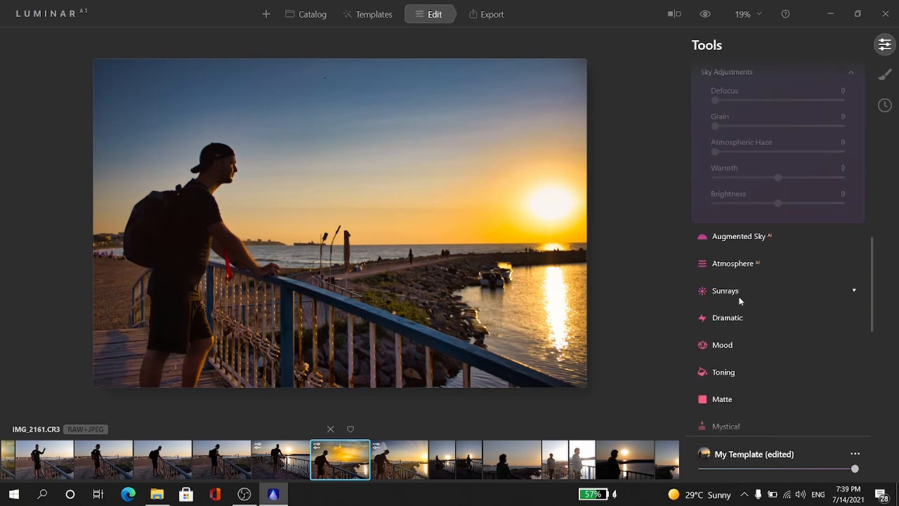
scroll(739, 300, down, 1)
click(726, 263)
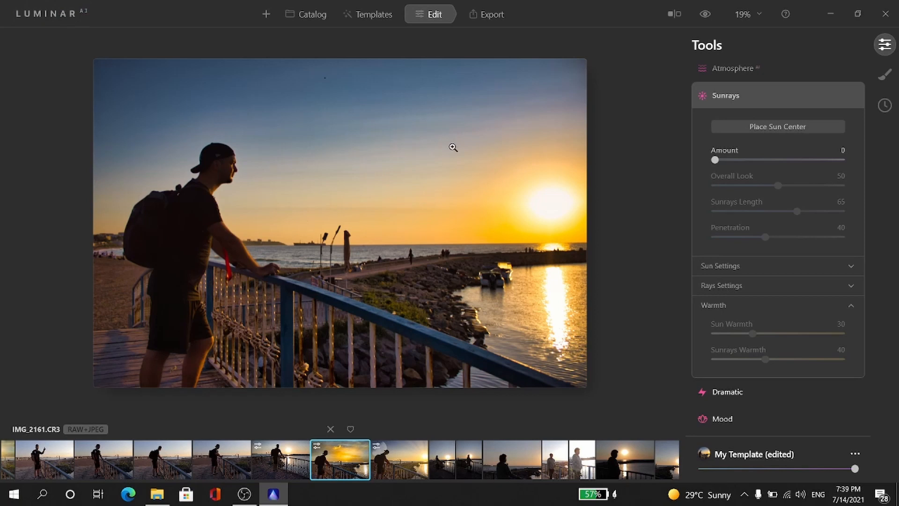
click(738, 126)
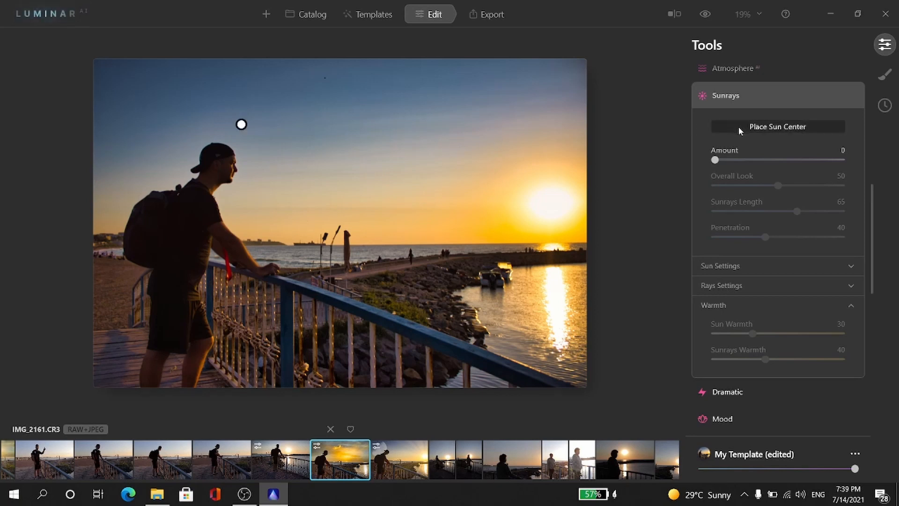
drag(242, 125, 557, 209)
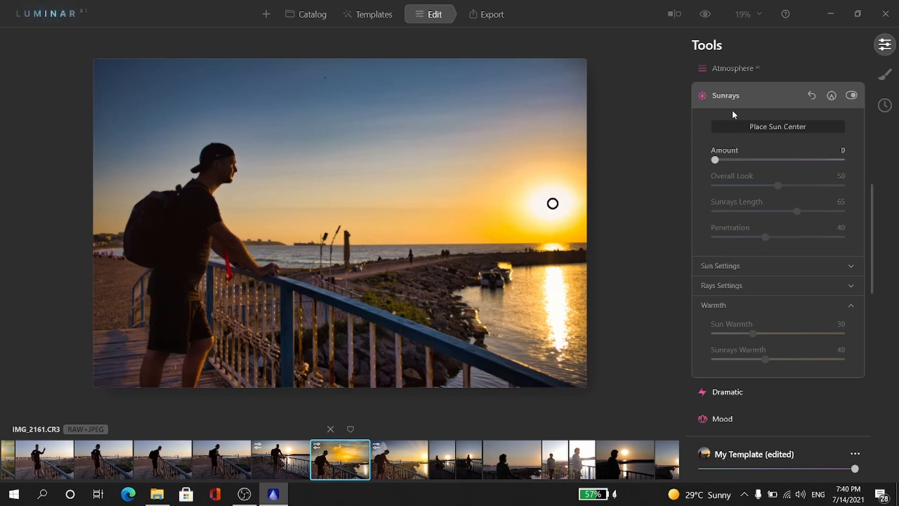
click(774, 126)
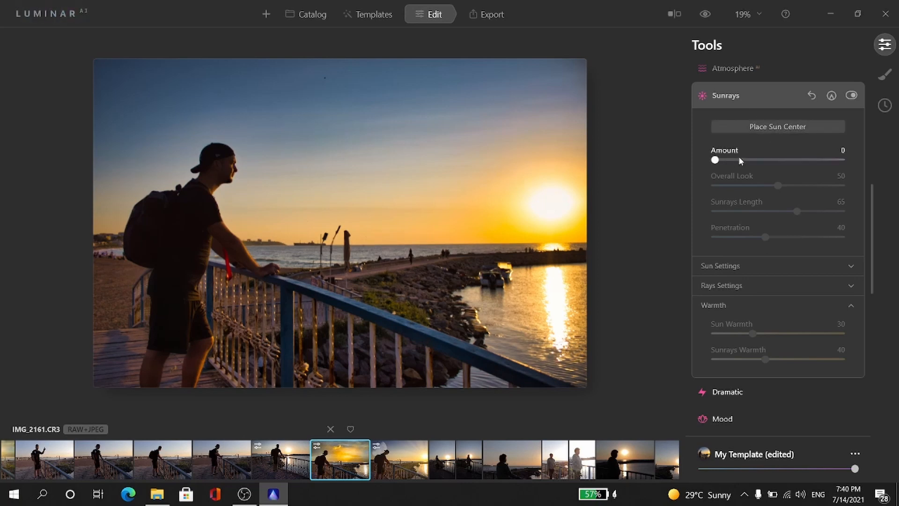
Set the Sunrays Amount to 16 and the Sunrays Length to 28.
drag(717, 161, 737, 162)
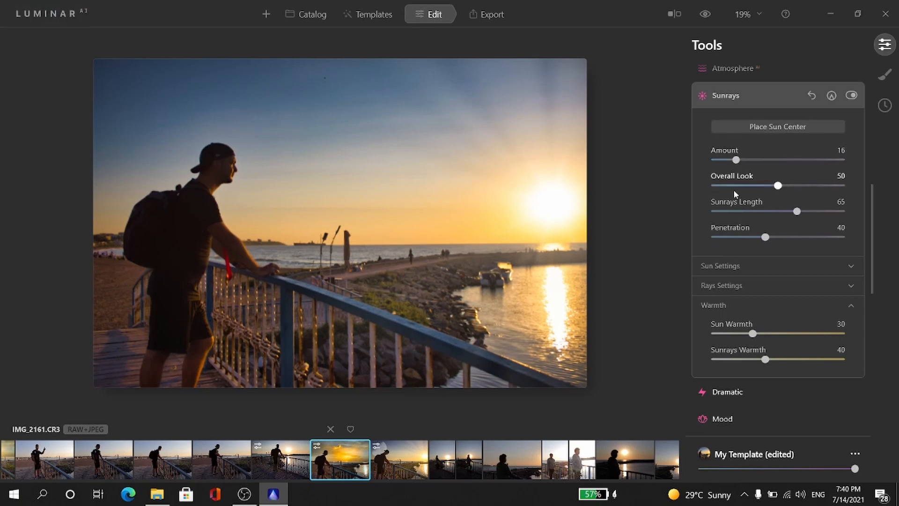
click(748, 211)
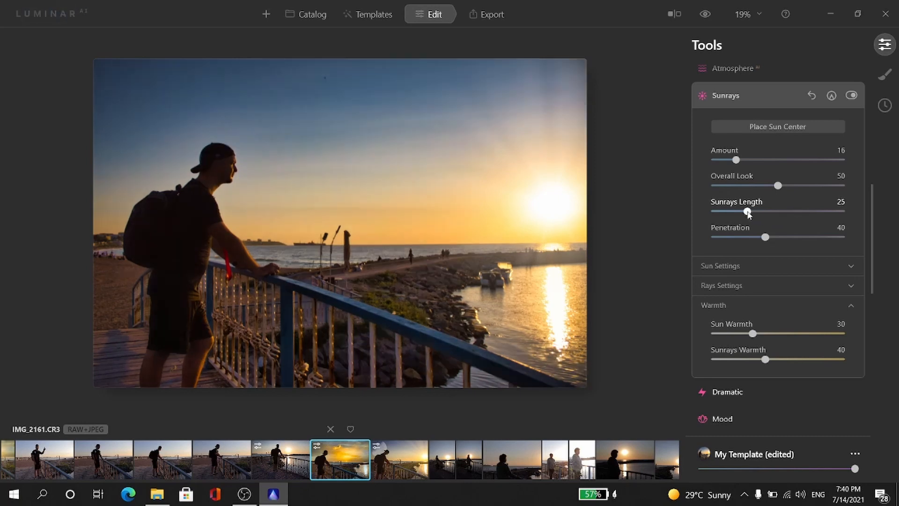
drag(748, 212, 751, 212)
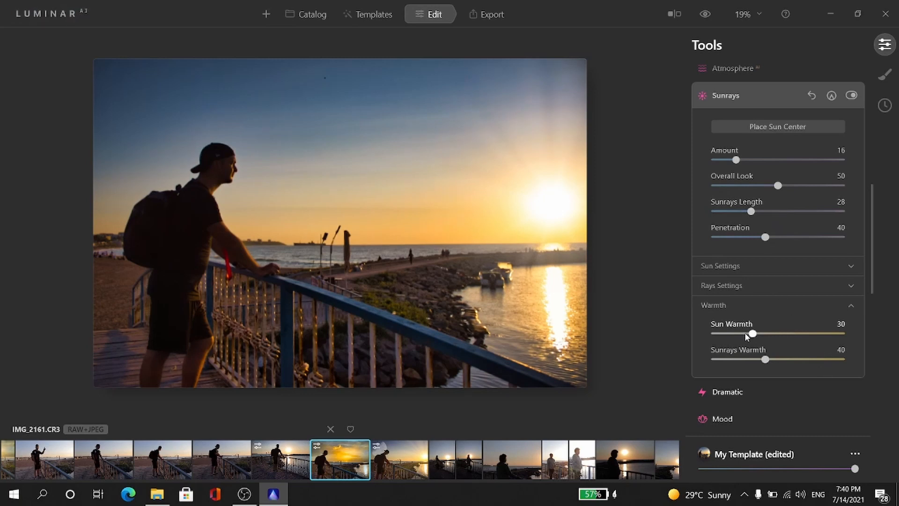
Set both the Sun Warmth and the Sunrays Warmth to 63.
click(819, 333)
click(799, 359)
drag(800, 361, 817, 360)
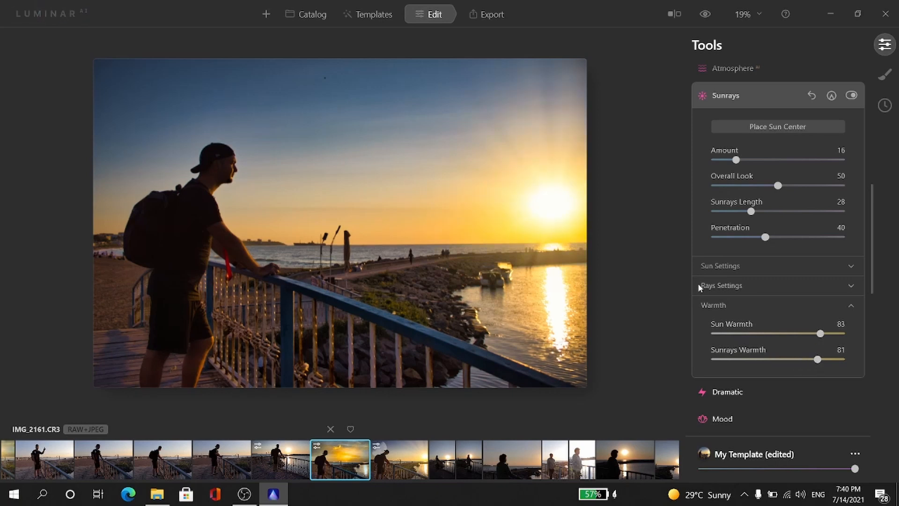
click(806, 332)
drag(802, 335, 795, 359)
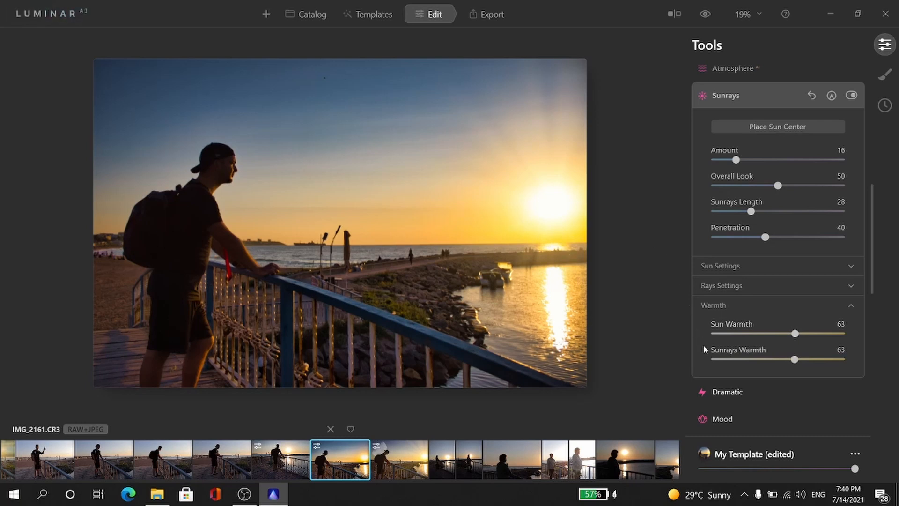
Open the Augmented Sky tool and bring up its collection of sky objects.
scroll(703, 345, down, 3)
scroll(720, 276, down, 2)
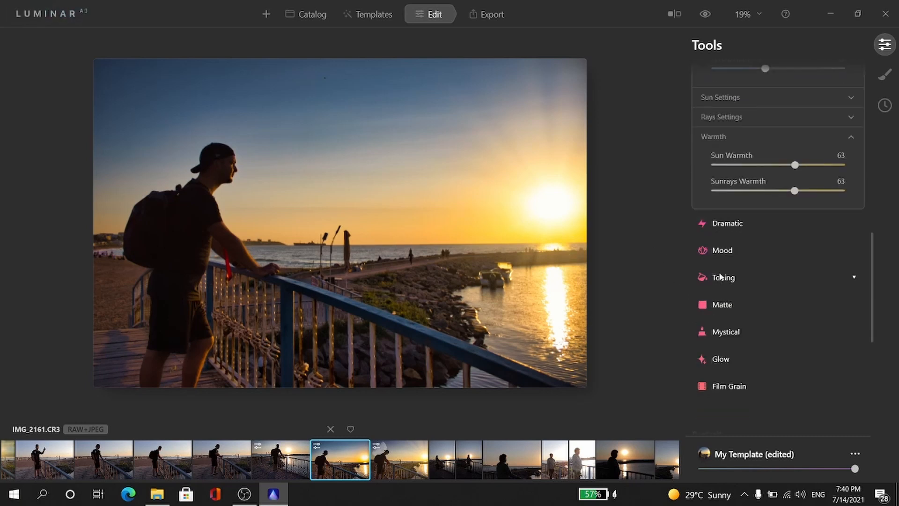
scroll(748, 307, down, 5)
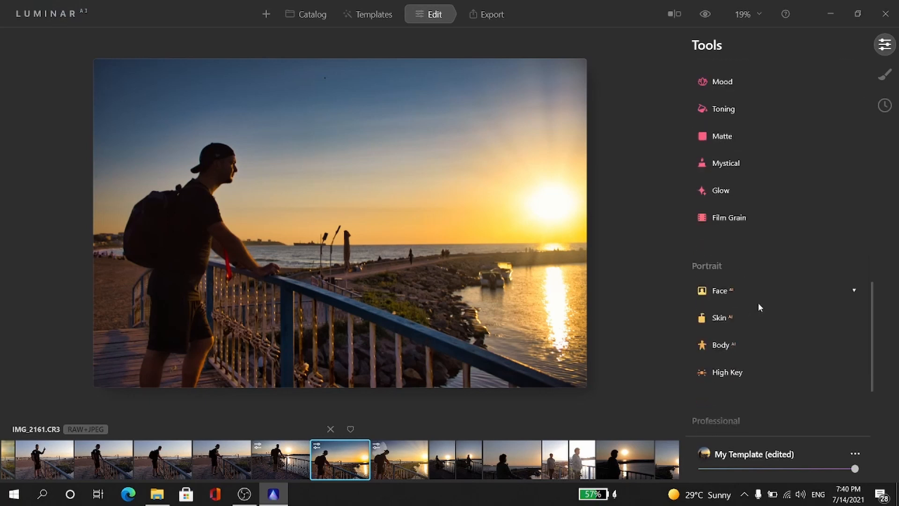
scroll(762, 304, up, 8)
scroll(758, 299, down, 1)
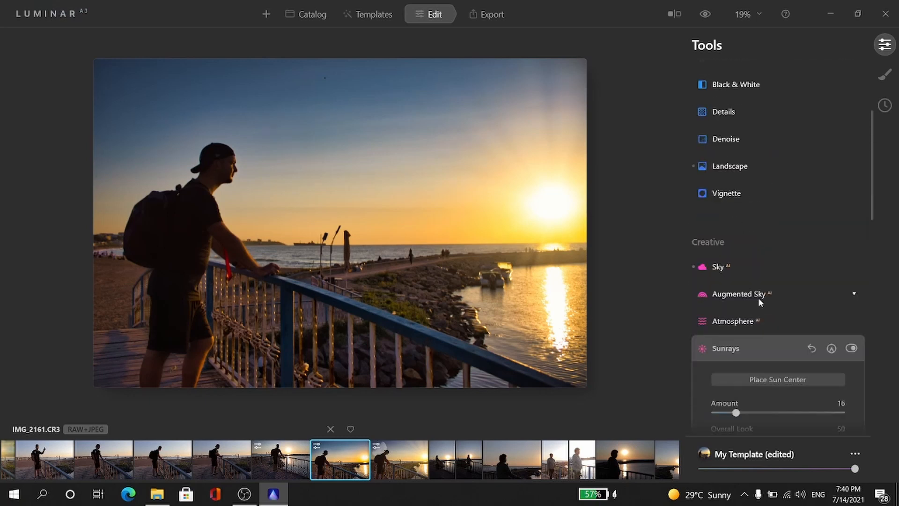
click(752, 297)
click(822, 168)
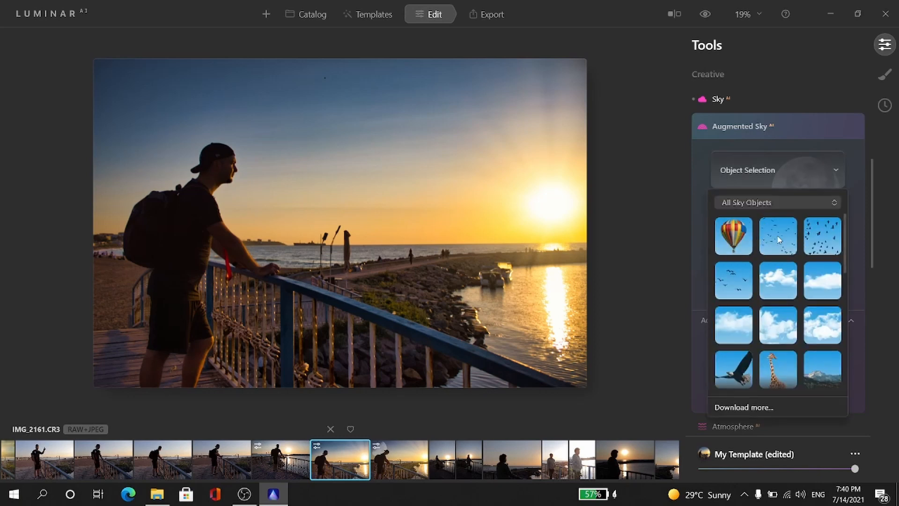
Look through all the available sky objects, from balloons, birds and clouds to fireworks and moons.
scroll(819, 281, down, 2)
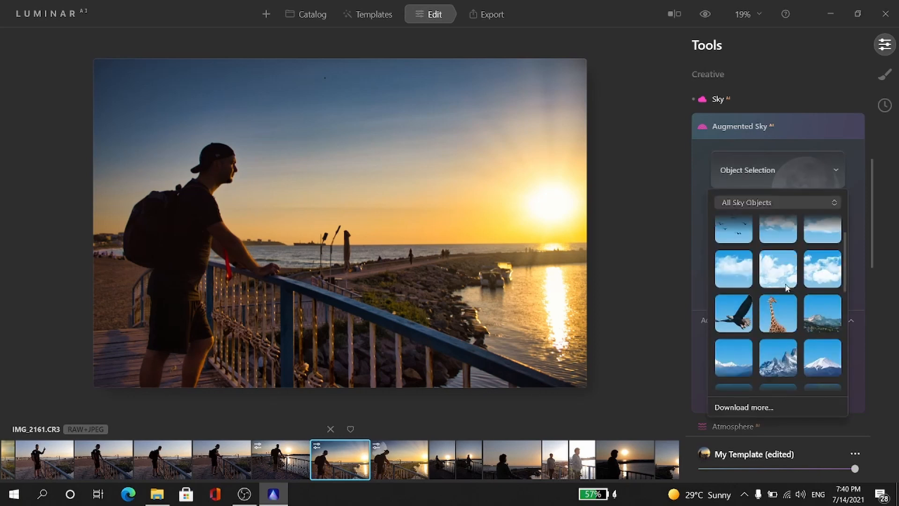
scroll(752, 283, down, 1)
scroll(779, 314, down, 1)
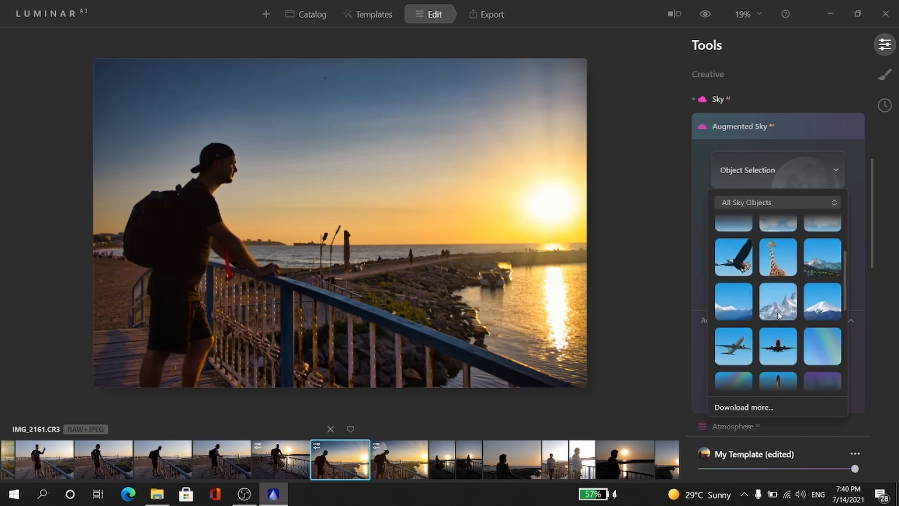
scroll(805, 308, down, 4)
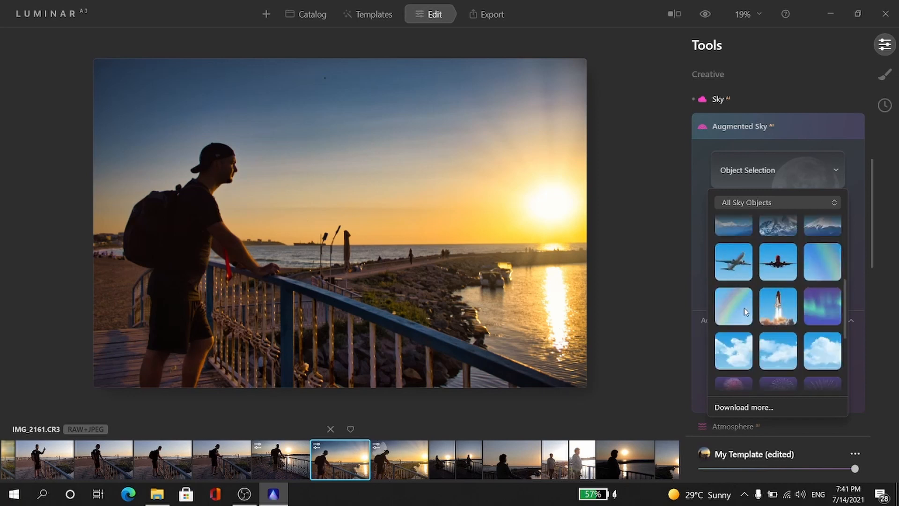
scroll(776, 315, down, 2)
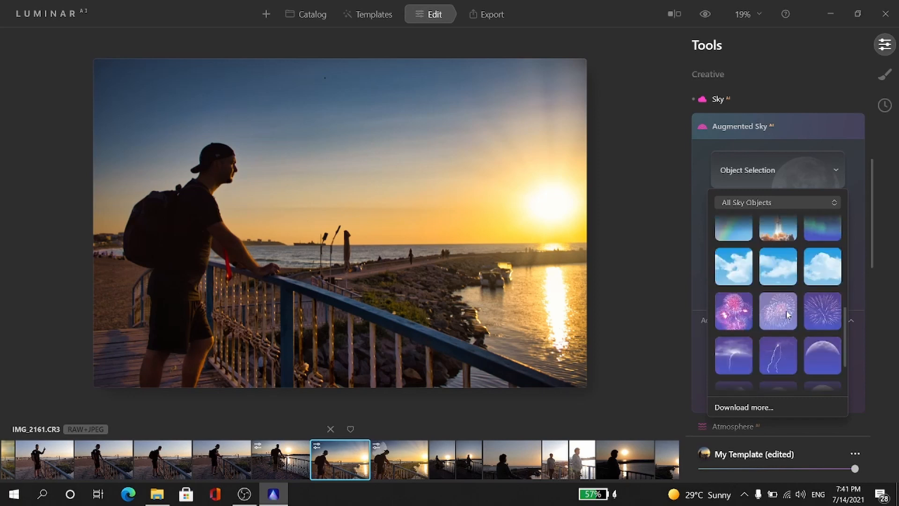
scroll(788, 314, down, 3)
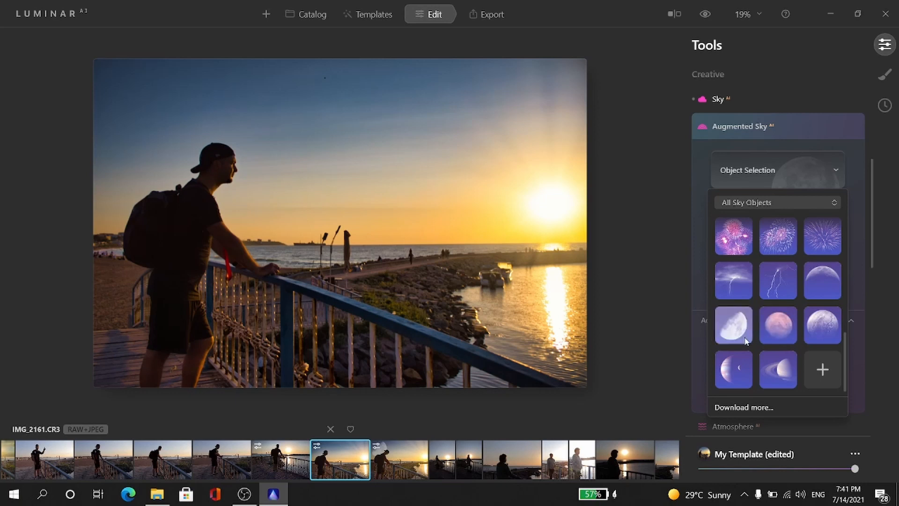
scroll(797, 294, up, 3)
scroll(797, 295, up, 5)
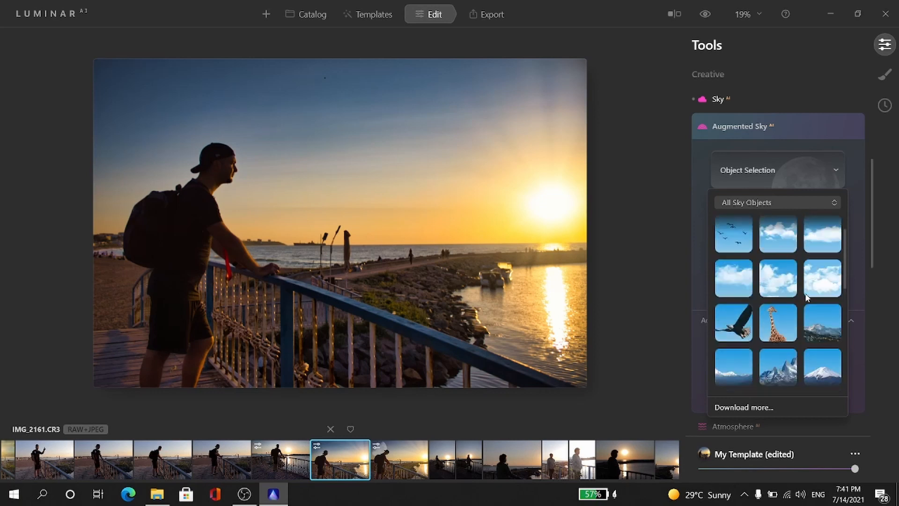
scroll(809, 298, up, 1)
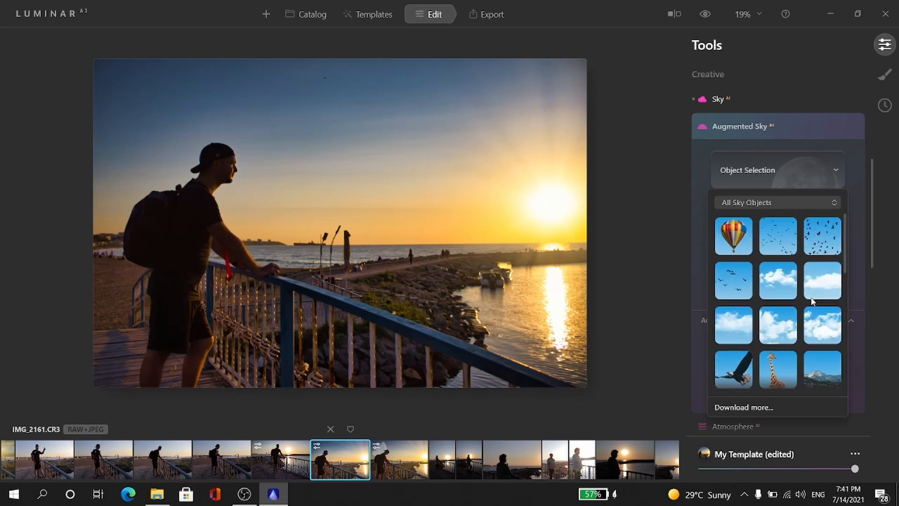
Add the Birds 2 object to the sky and set the Augmented Sky Amount to 68.
click(813, 247)
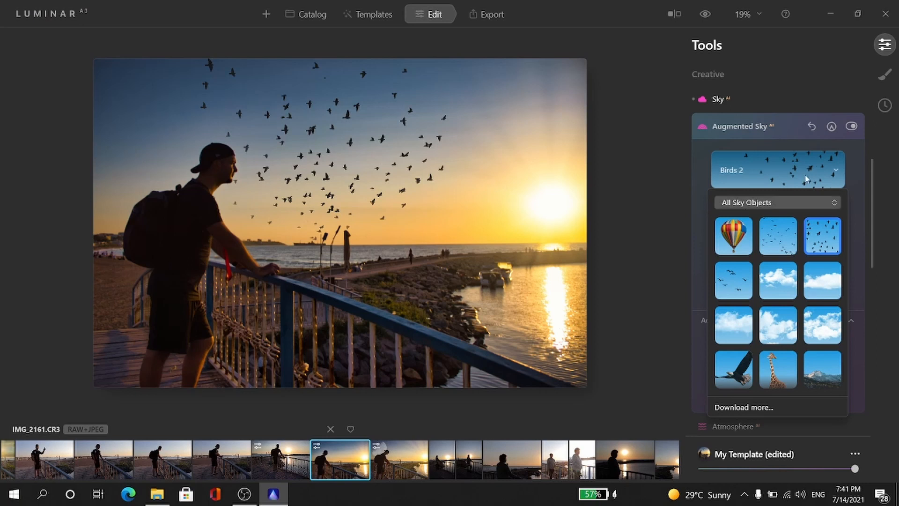
click(833, 204)
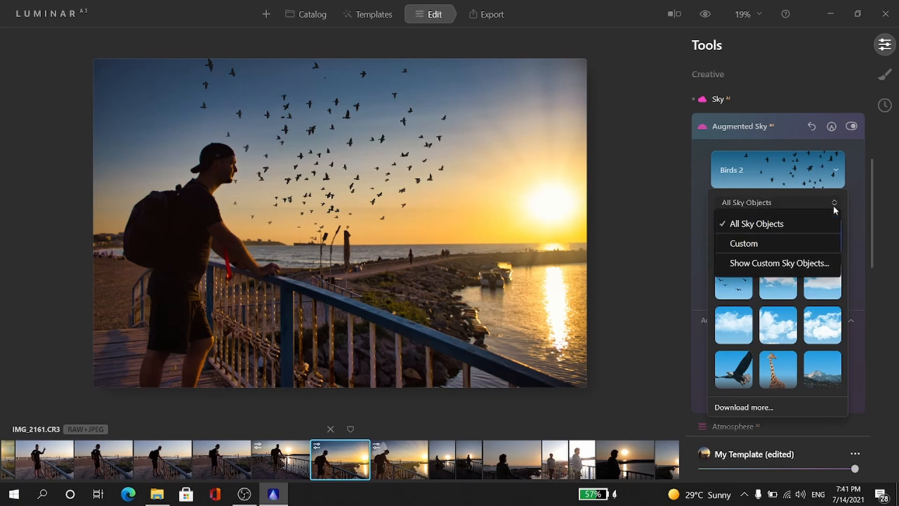
click(834, 204)
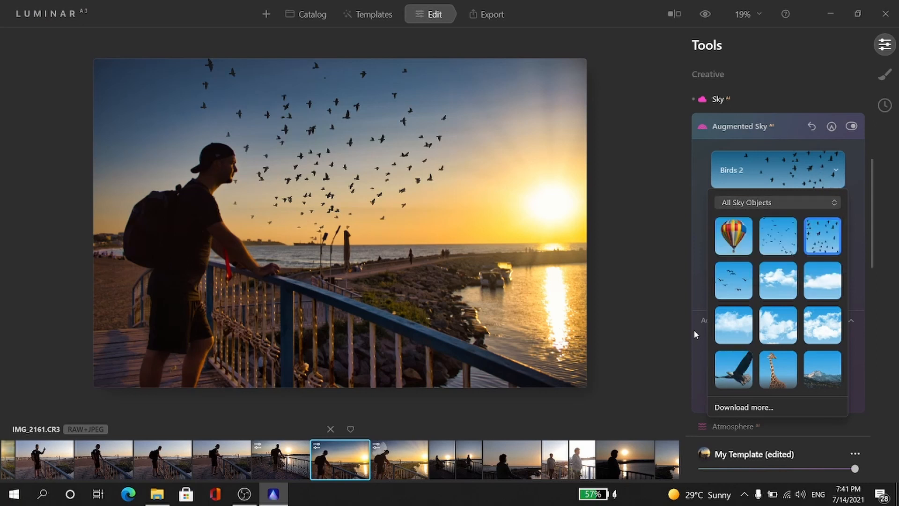
click(873, 297)
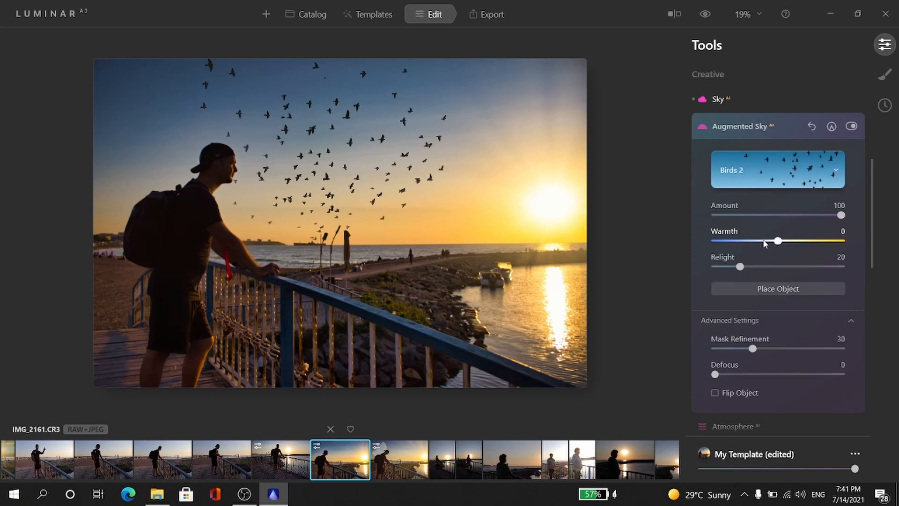
drag(817, 215, 802, 215)
Place the Birds 2 flock in the sky around the sun, trying smaller sizes before enlarging it toward the middle of the photo.
click(742, 288)
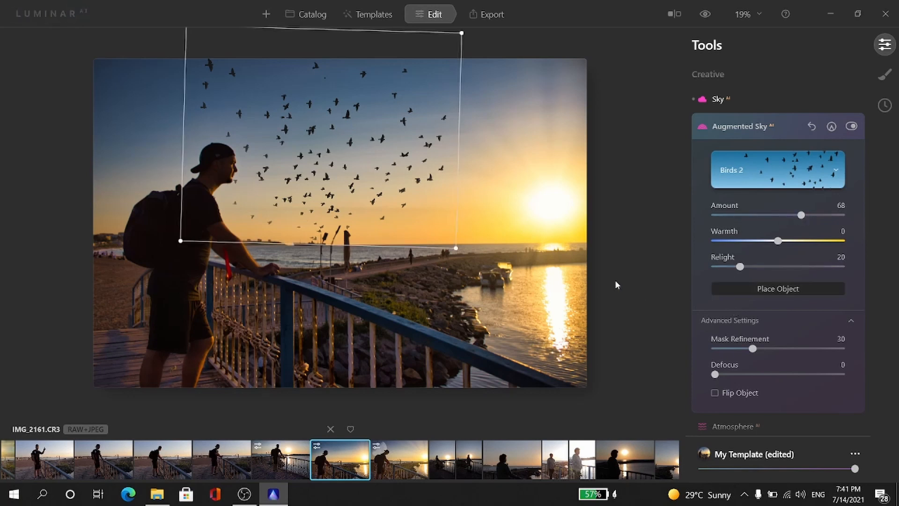
drag(464, 30, 424, 72)
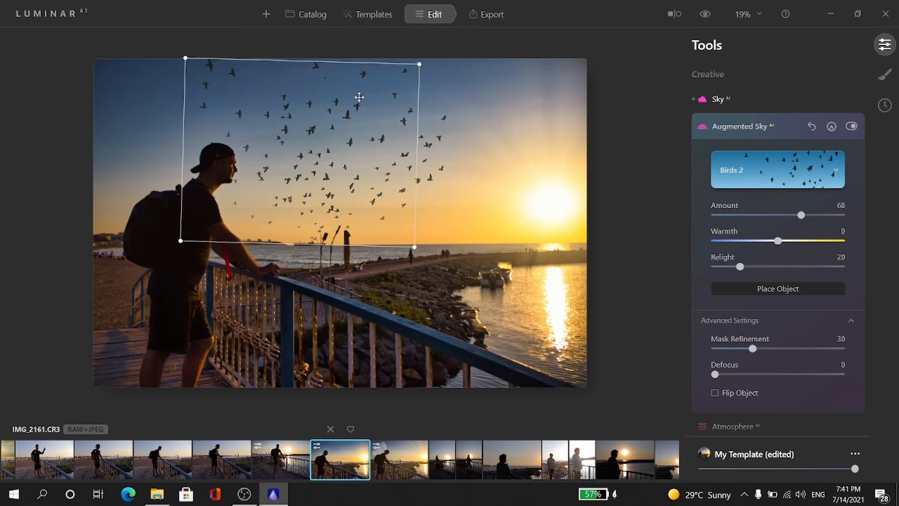
drag(303, 155, 256, 151)
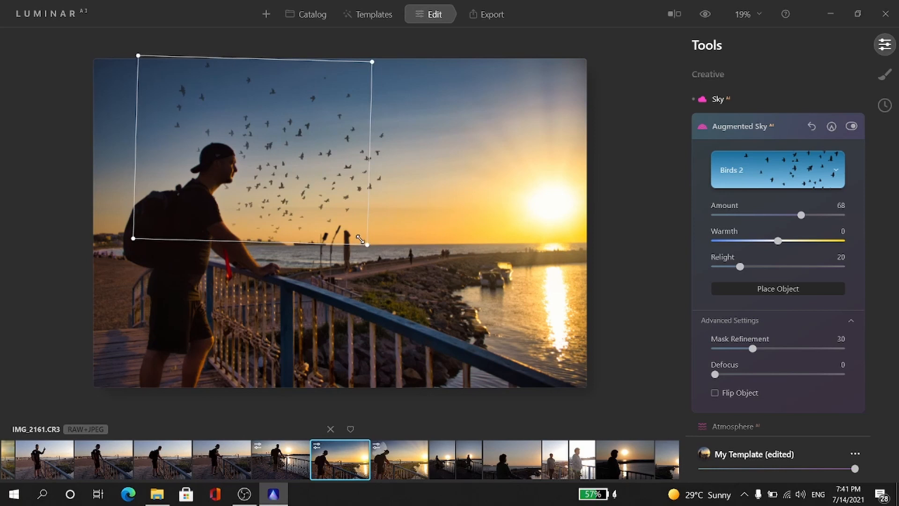
drag(365, 240, 330, 215)
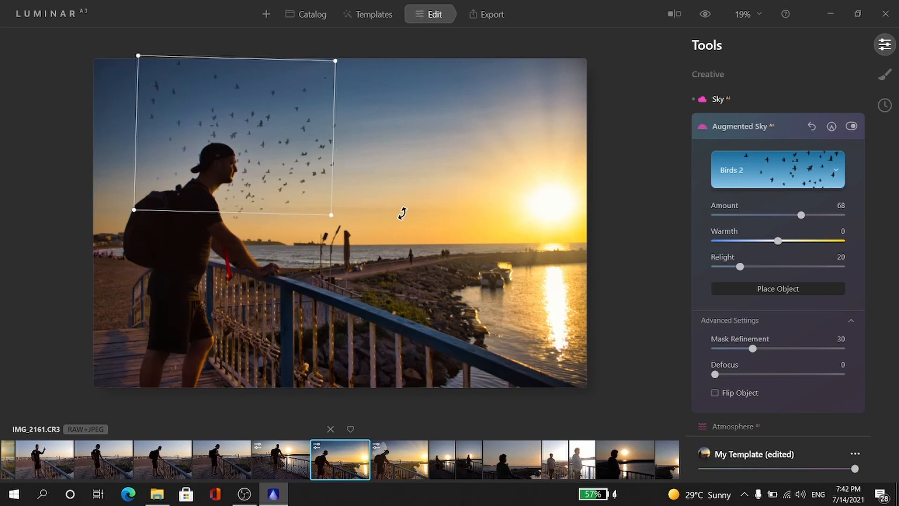
drag(366, 155, 531, 164)
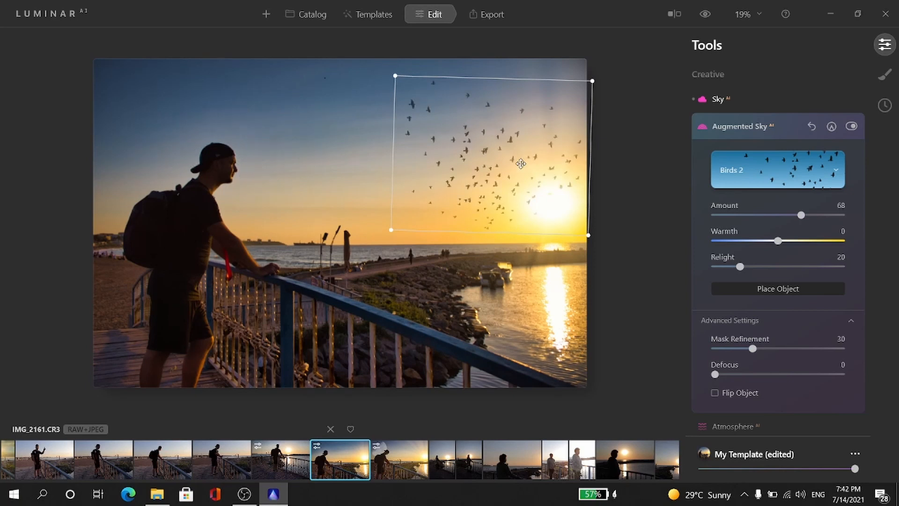
drag(389, 70, 327, 59)
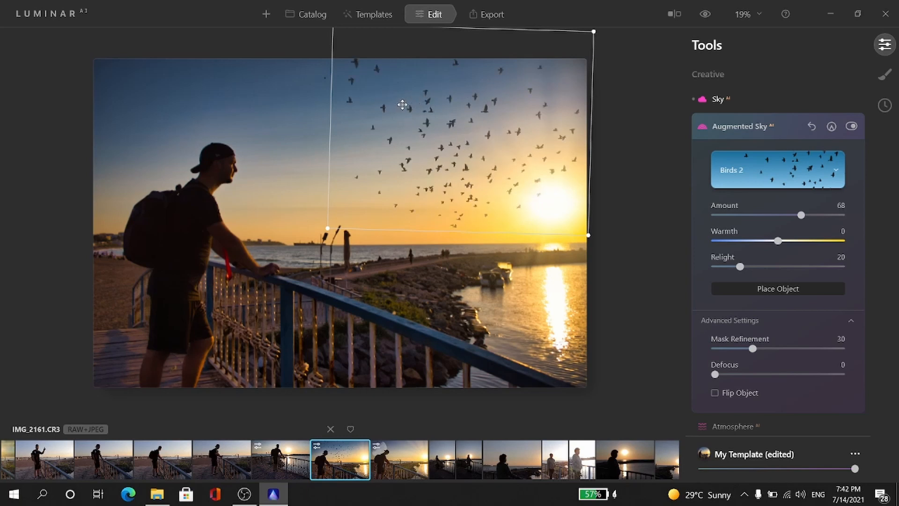
Replace the flock with the Birds 1 sky object.
click(785, 183)
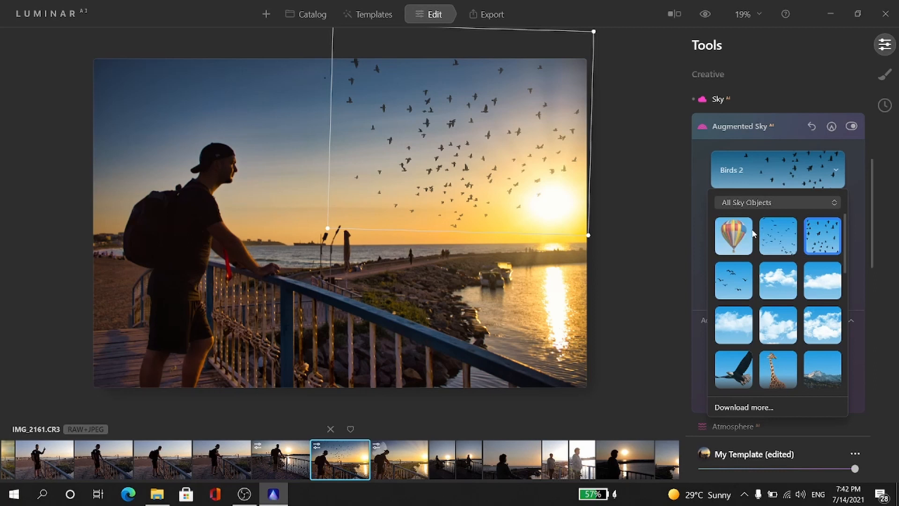
click(777, 235)
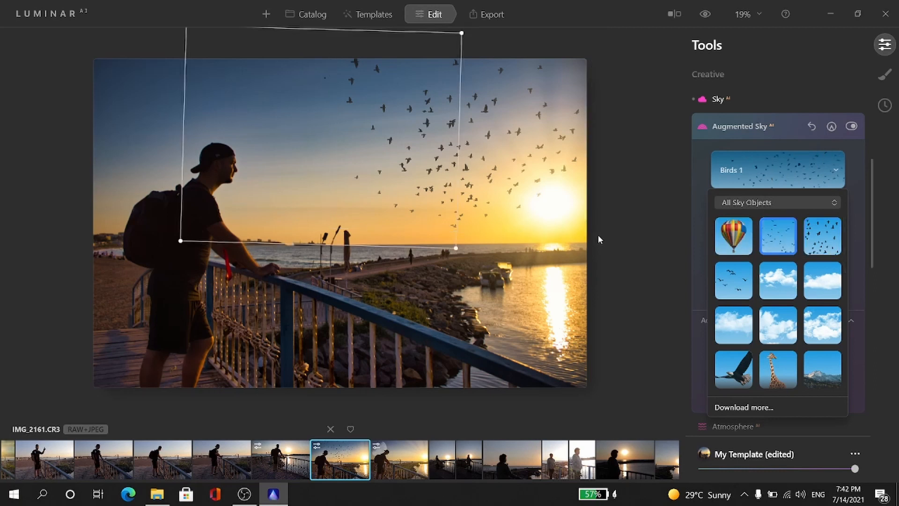
scroll(779, 305, down, 1)
scroll(779, 304, down, 1)
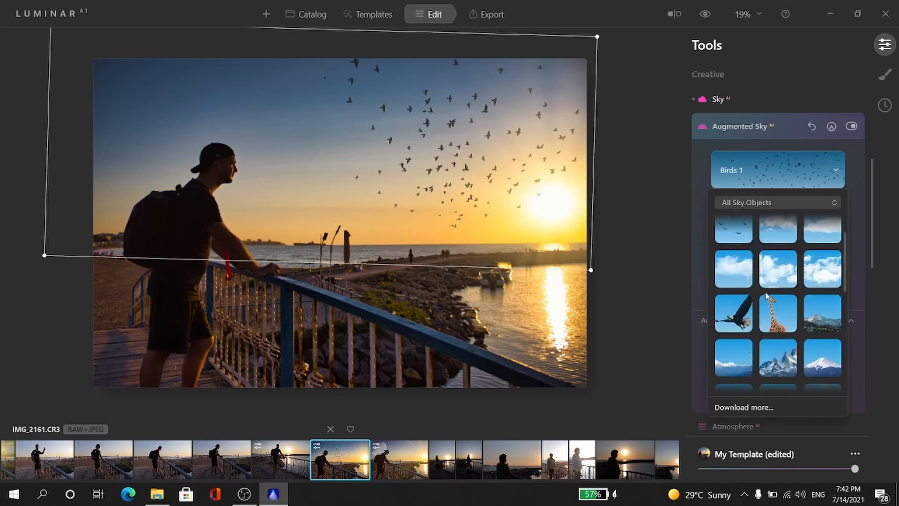
scroll(761, 289, up, 2)
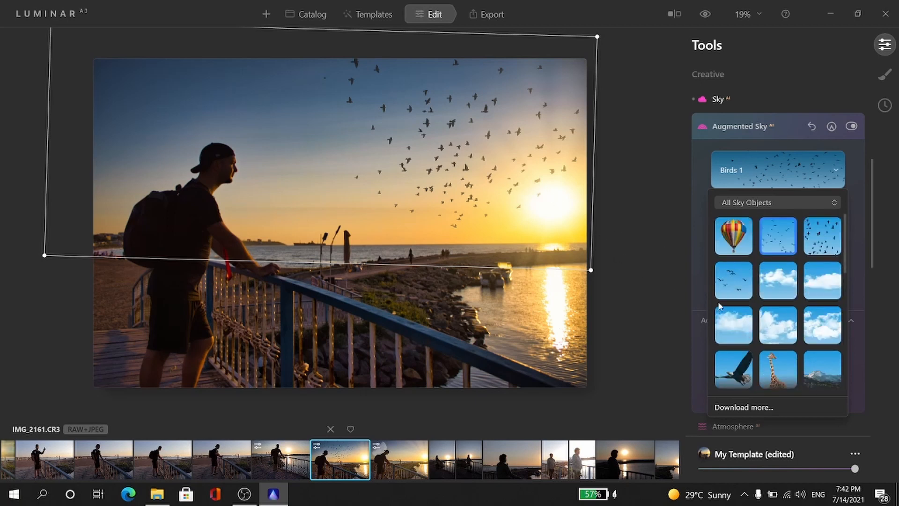
Browse further through the sky objects and apply Clouds 7 in place of the birds.
scroll(785, 307, down, 1)
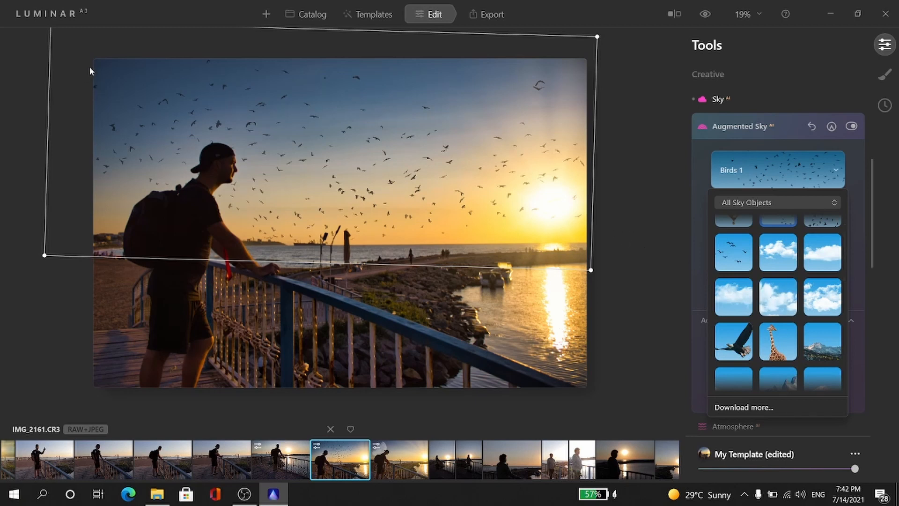
scroll(732, 297, down, 3)
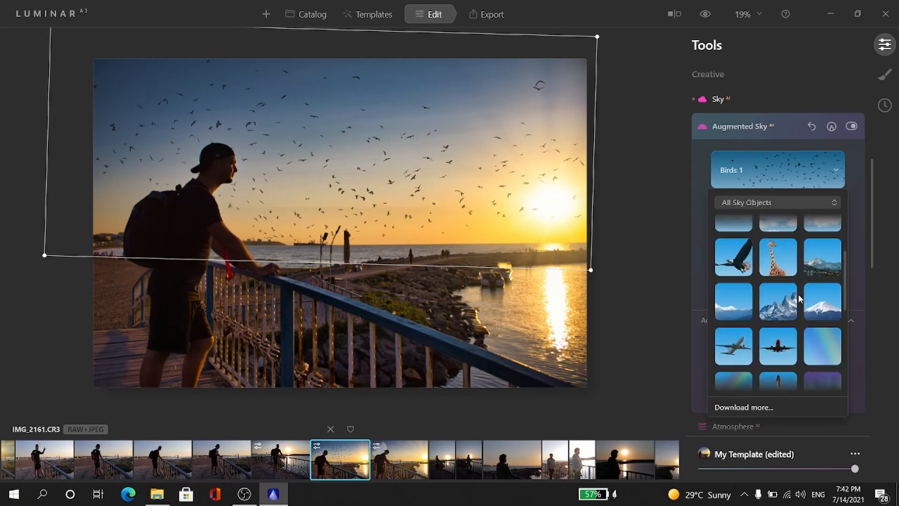
scroll(791, 296, down, 3)
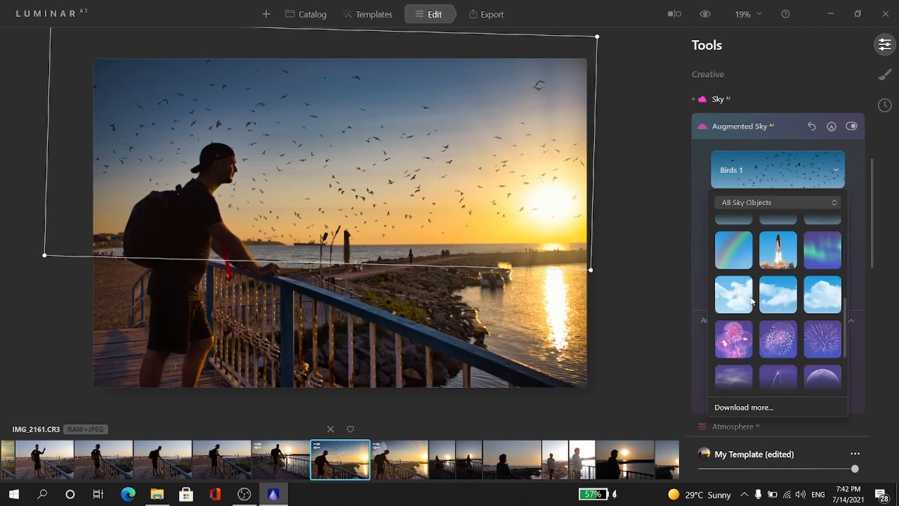
click(738, 301)
scroll(814, 317, down, 4)
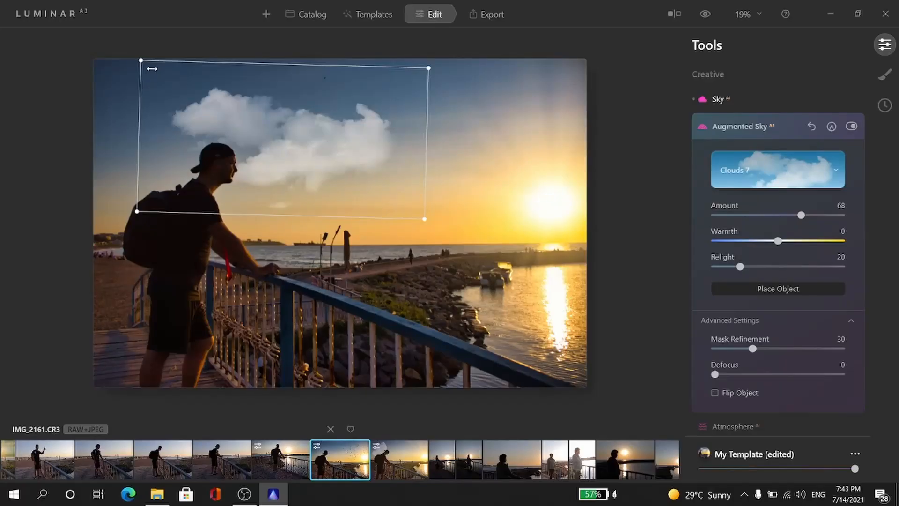
Move the cloud to the sky above the man, enlarge it slightly and rotate it about half a turn.
drag(214, 124, 168, 121)
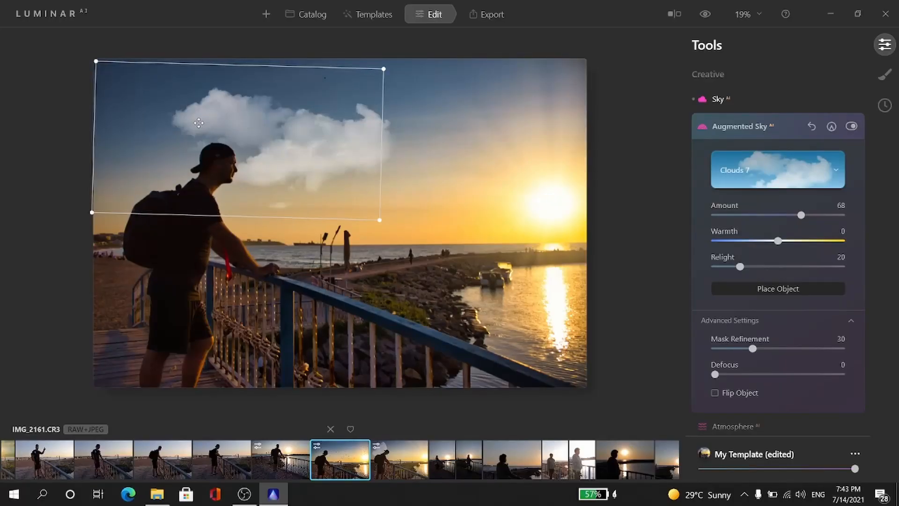
drag(102, 68, 53, 26)
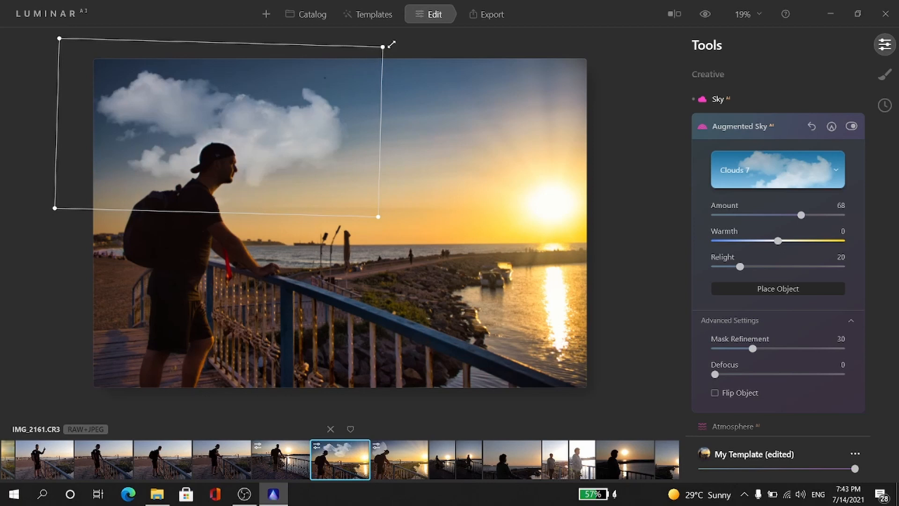
drag(388, 52, 60, 194)
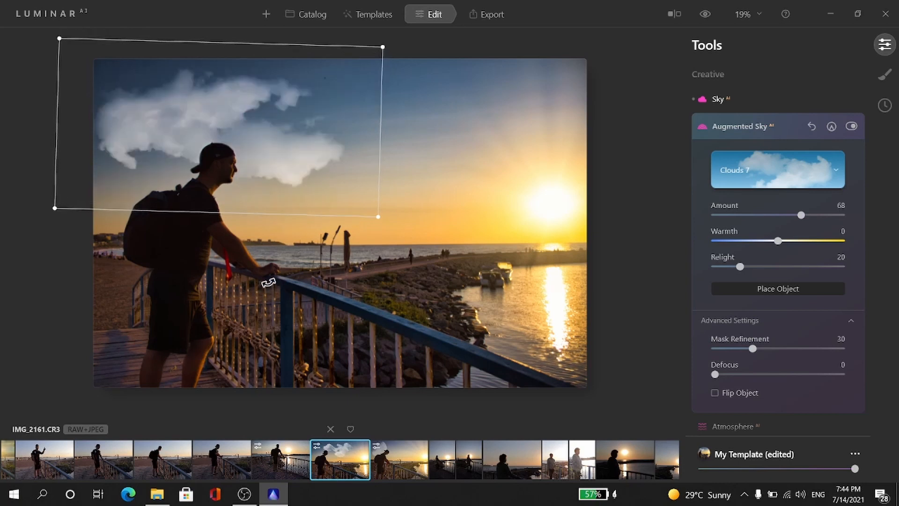
Return to the Sunrays tool and switch its effect off.
scroll(629, 79, down, 5)
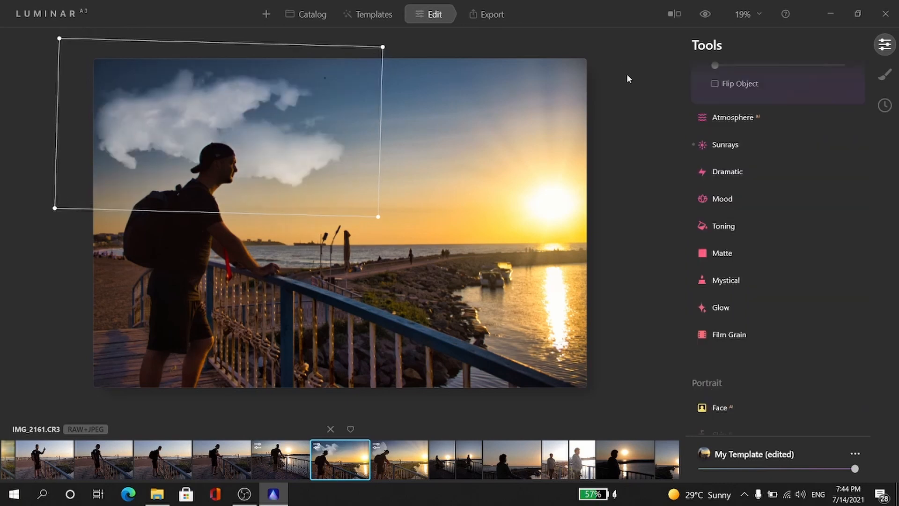
click(728, 147)
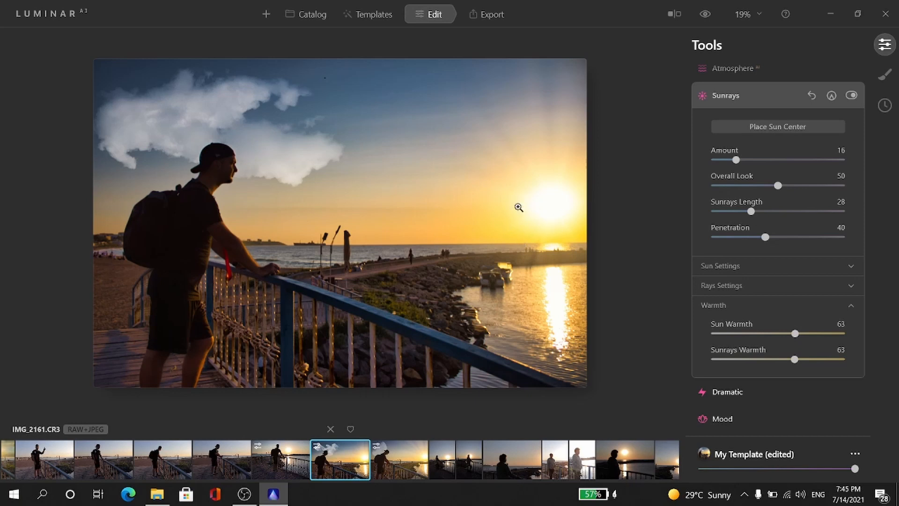
click(851, 95)
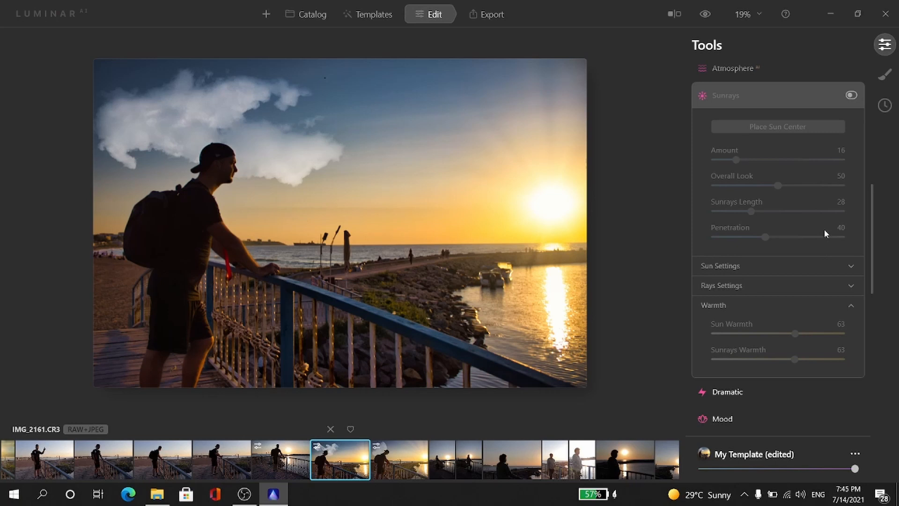
Look into the Sky tool's settings and switch off the Augmented Sky effect that adds the Clouds 7 object.
scroll(823, 228, up, 3)
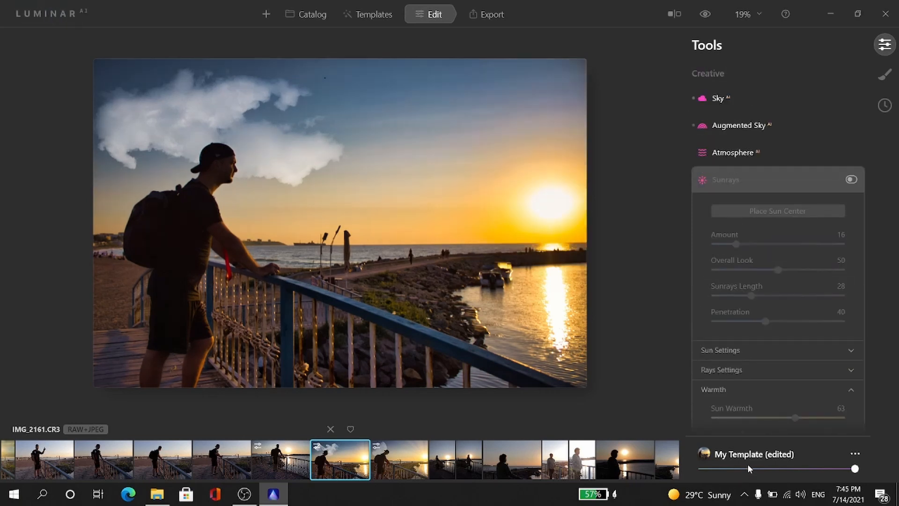
scroll(787, 234, up, 1)
scroll(796, 238, up, 2)
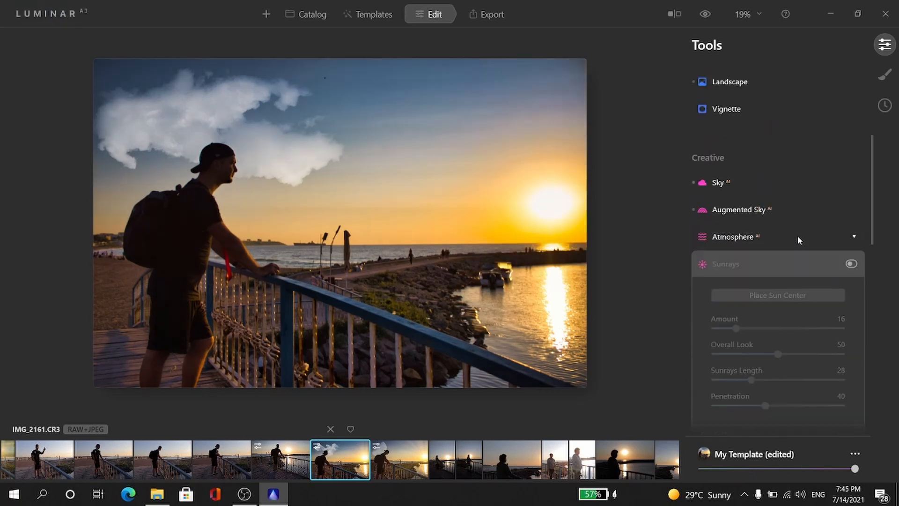
click(718, 183)
scroll(718, 186, down, 5)
scroll(718, 181, up, 5)
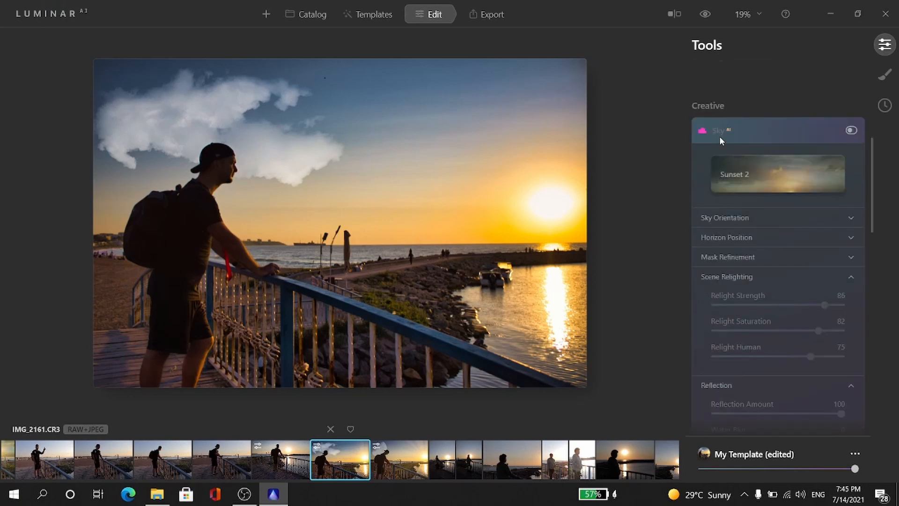
click(720, 136)
click(730, 159)
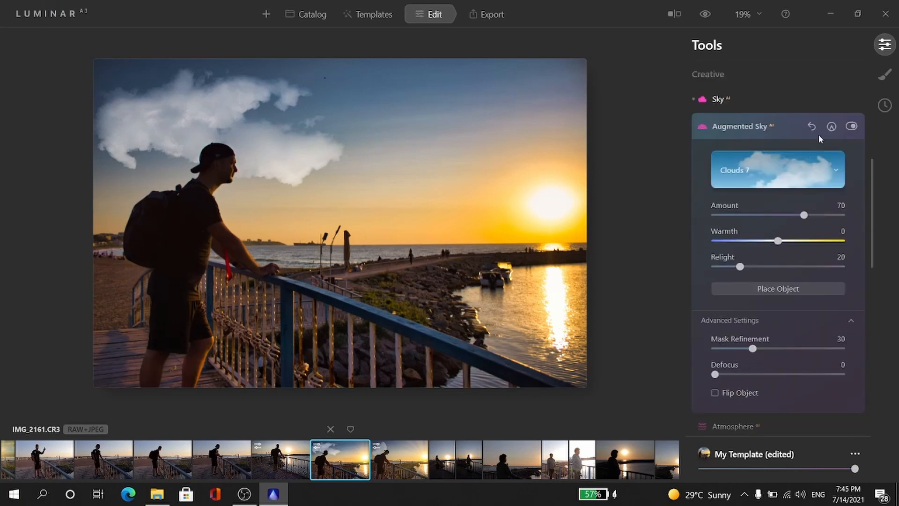
click(851, 126)
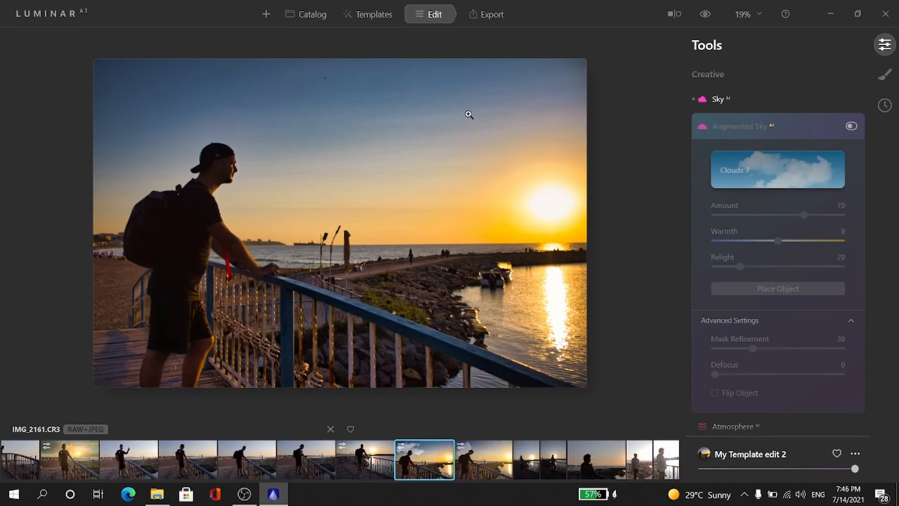
Rename the custom template "My Template edit 2" as "EMF sunrise".
click(376, 16)
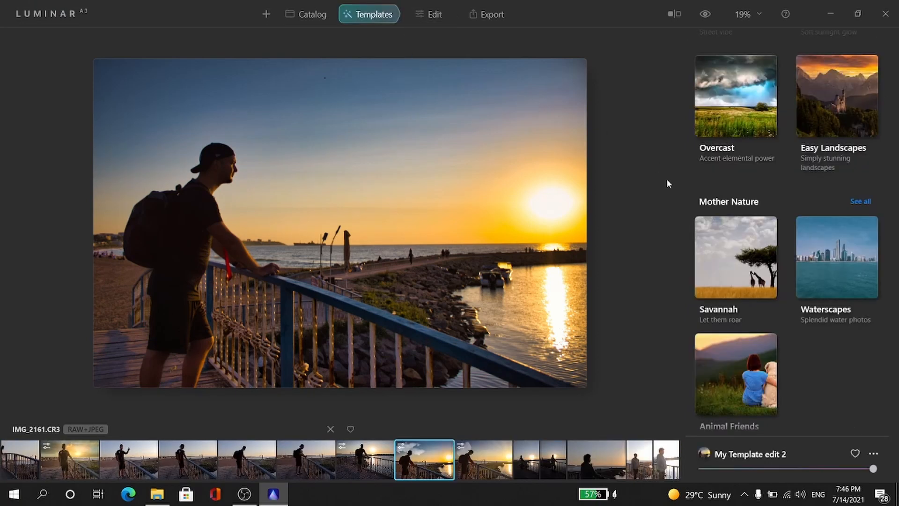
scroll(770, 117, up, 10)
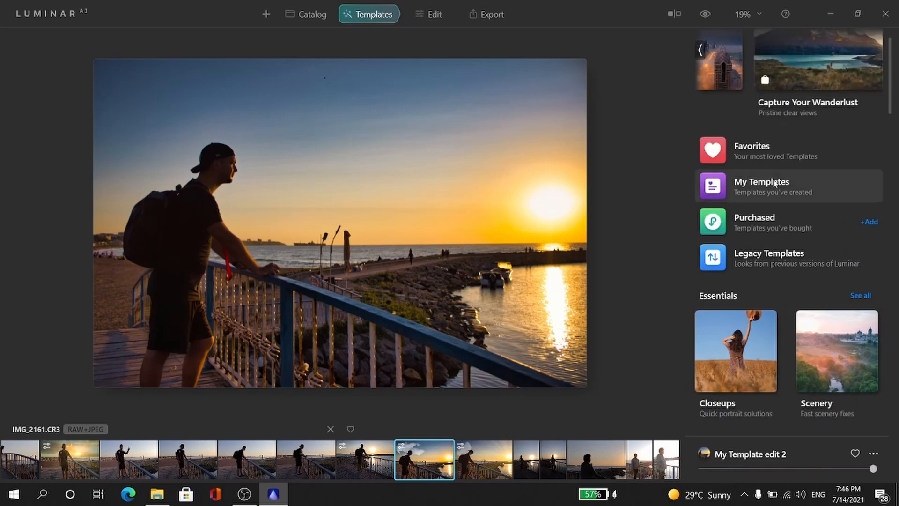
click(774, 182)
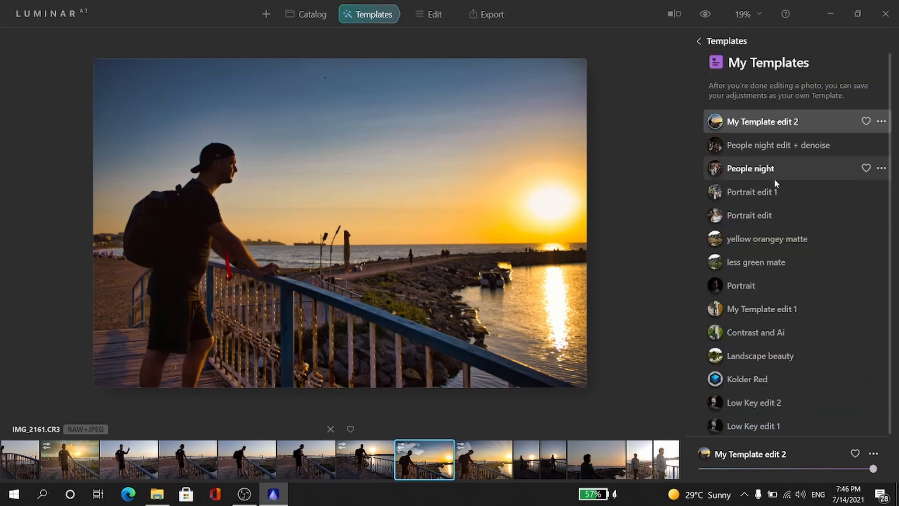
click(881, 122)
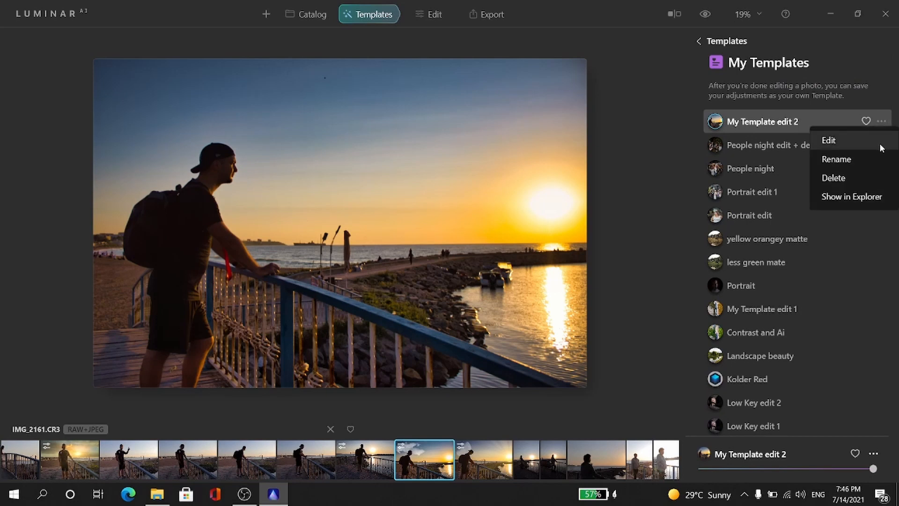
click(877, 159)
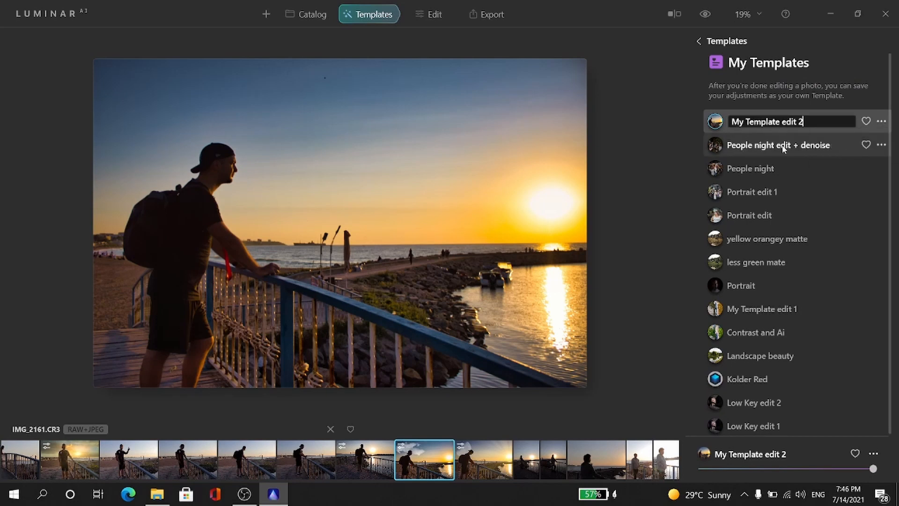
key(ctrl+a)
text(EN)
key(Return)
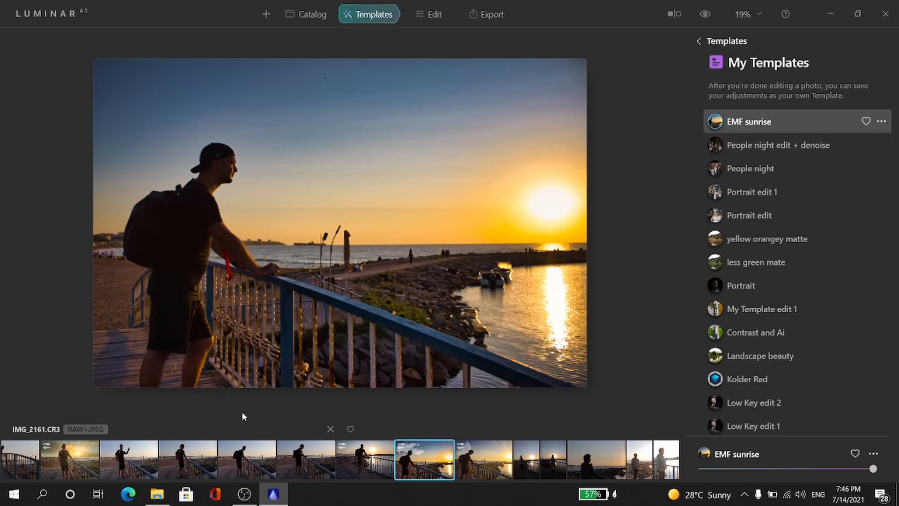
Browse the neighbouring beach photos to IMG_2152.CR3 and apply the EMF sunrise template to it.
click(244, 457)
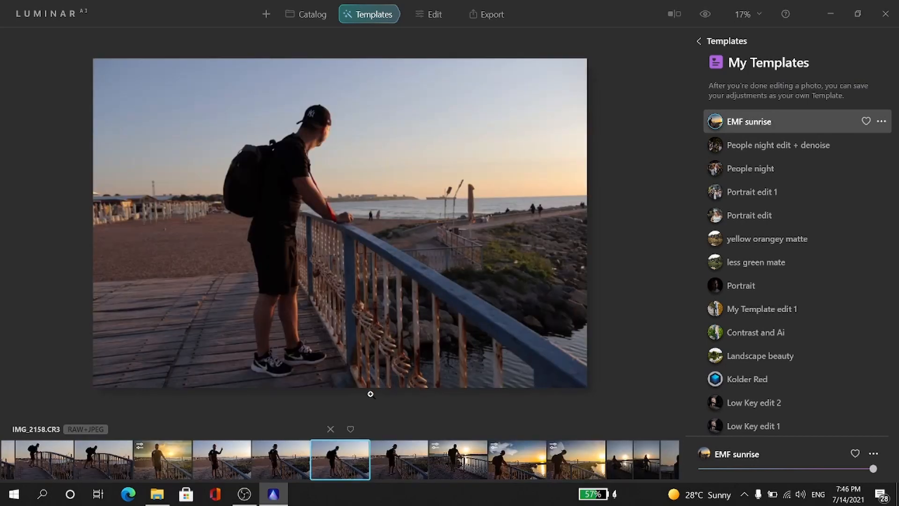
click(378, 459)
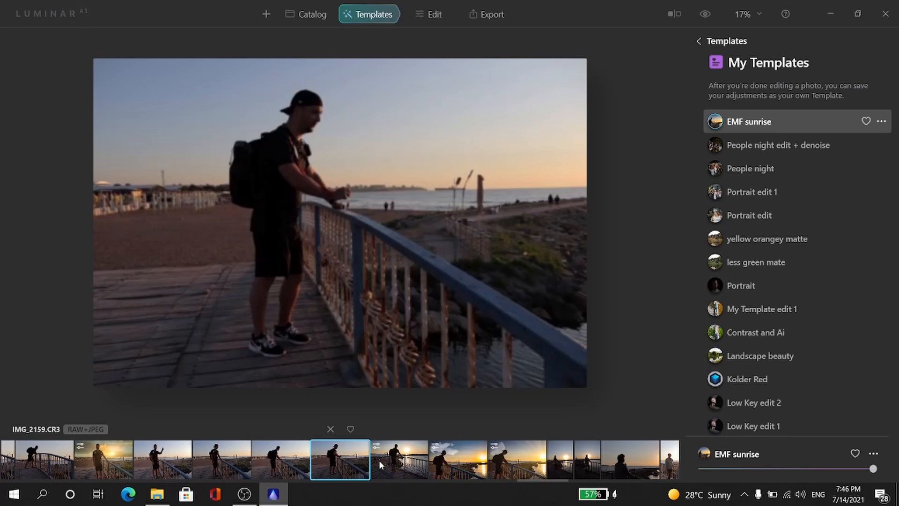
click(304, 470)
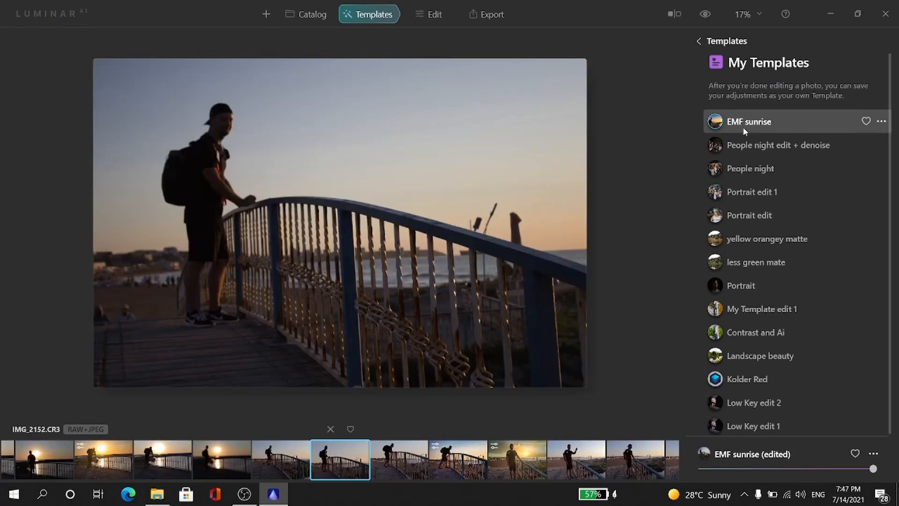
click(771, 124)
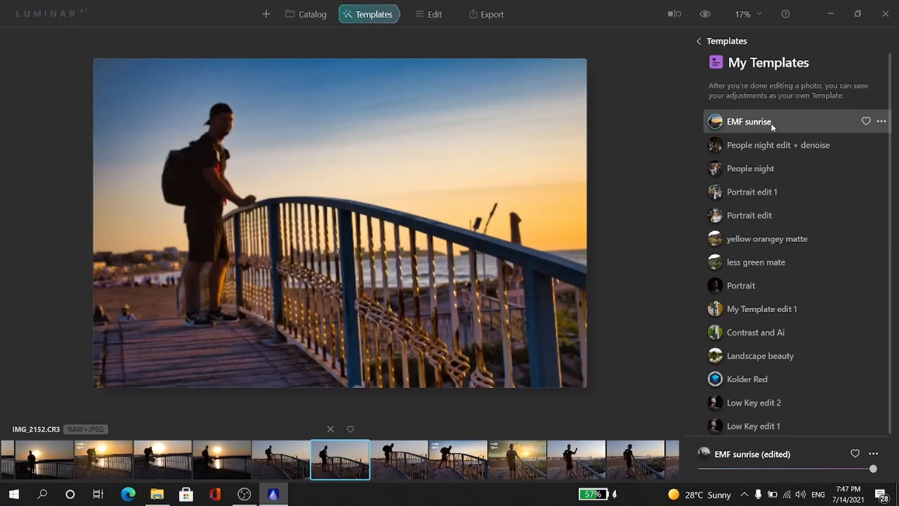
Reduce the Sky Enhancer of the Enhance tool to 26 for IMG_2152.CR3.
click(425, 16)
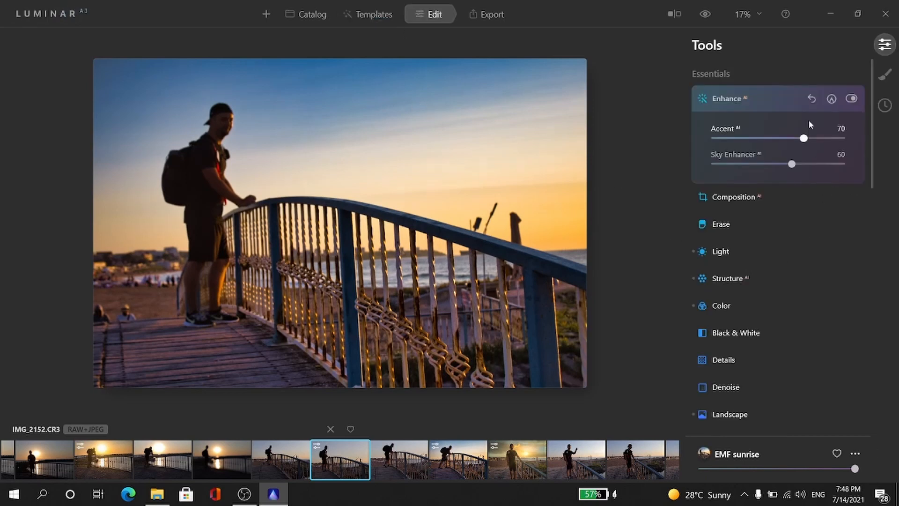
drag(792, 164, 750, 165)
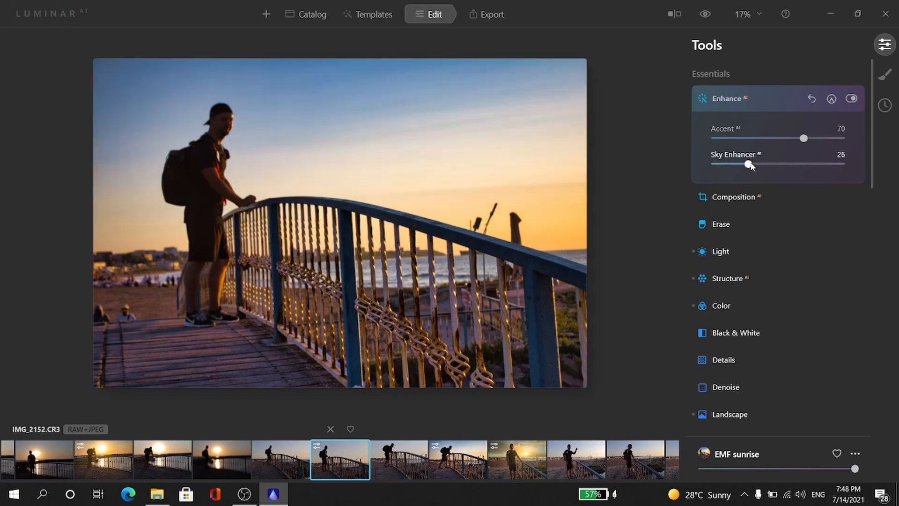